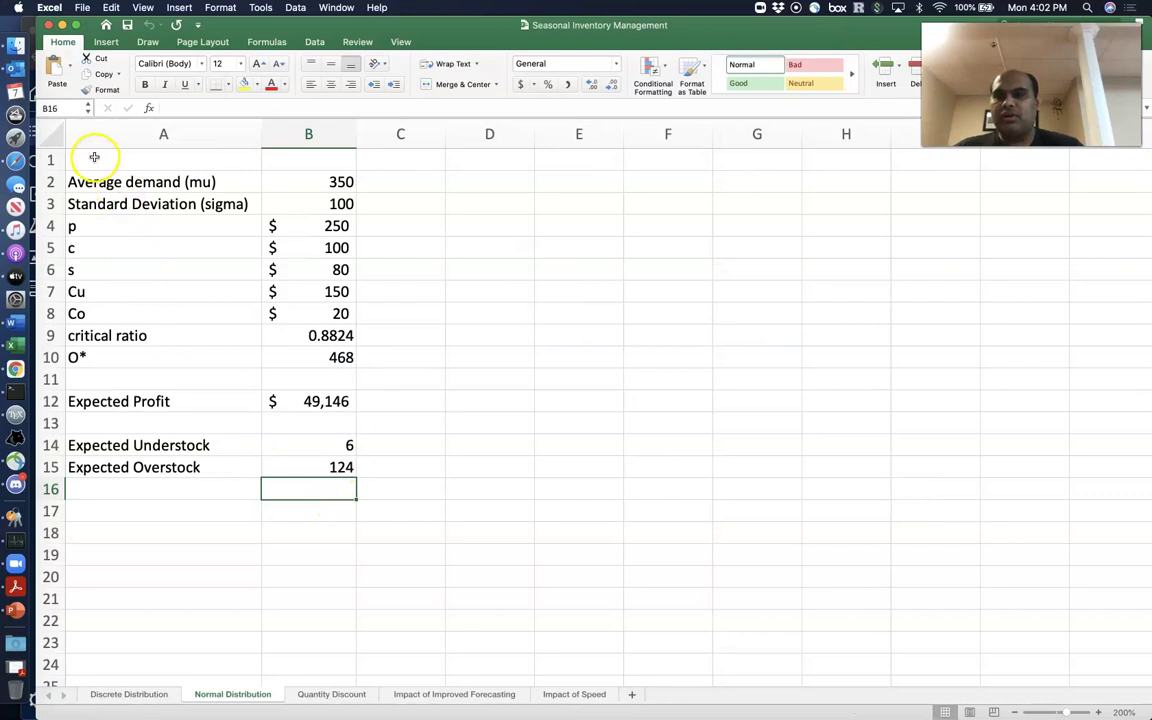
- Copy the Normal Distribution model in A1:B15 into the blank workbook Book5 and fit column A to its labels
key("super+c")
key("ctrl+Up")
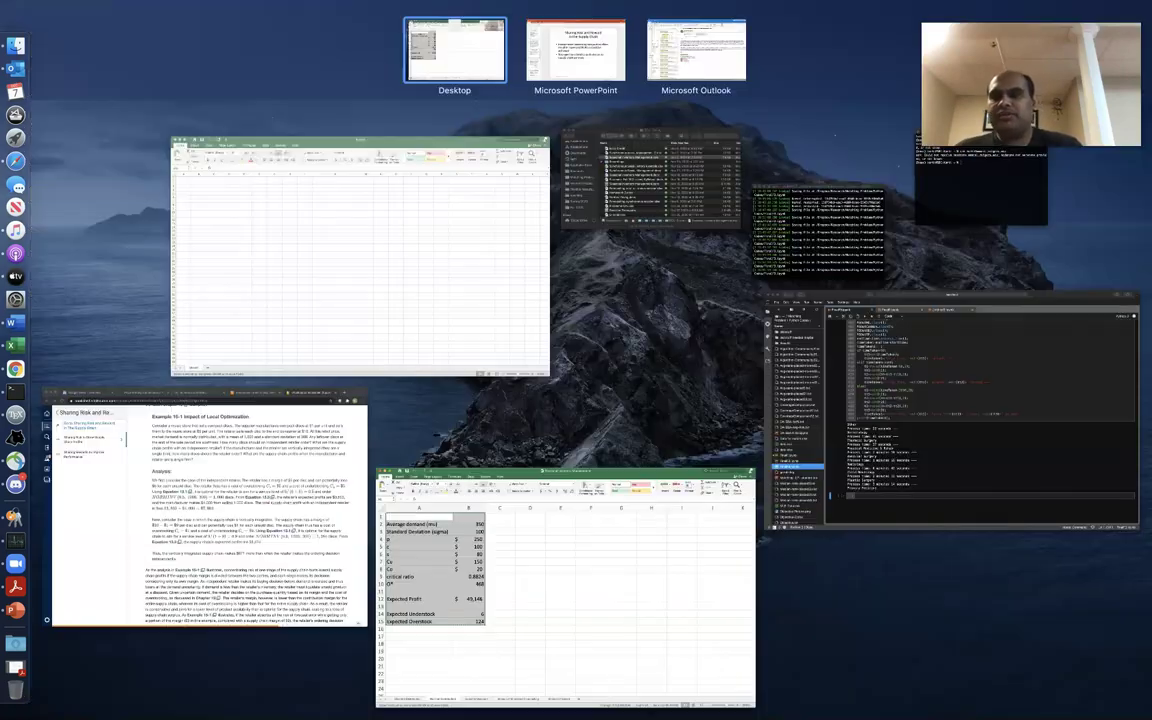
left_click(220, 230)
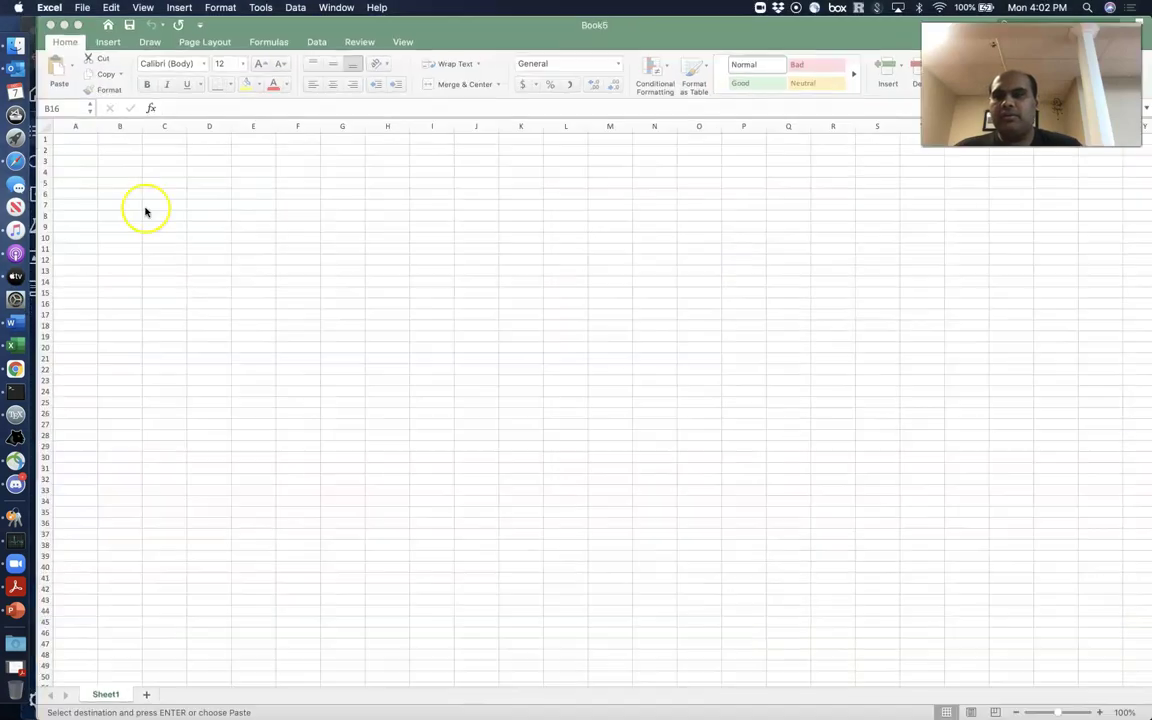
key("super+v")
double_click(98, 125)
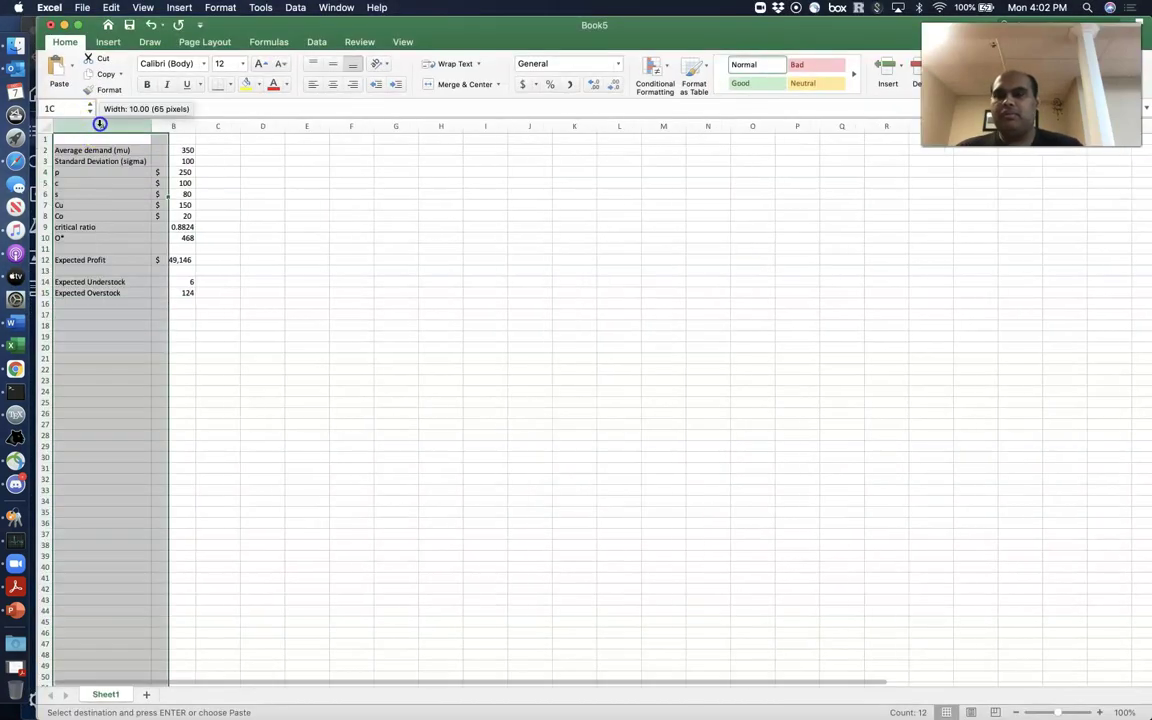
left_click(245, 345)
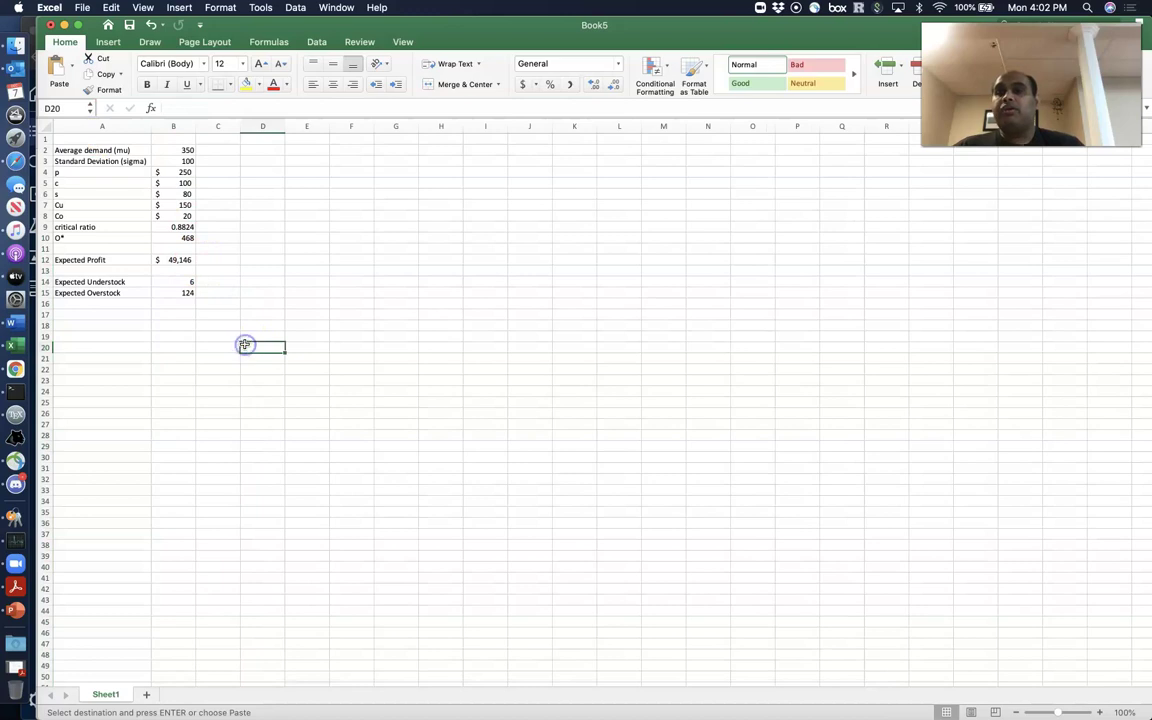
- Enlarge the worksheet zoom to 210% so the pasted model is readable
left_click(1098, 712)
left_click(1098, 712)
left_click(1098, 712)
left_click(1098, 712)
left_click(1098, 712)
left_click(1098, 712)
left_click(1098, 712)
left_click(1098, 712)
left_click(1098, 712)
left_click(1098, 712)
left_click(1098, 712)
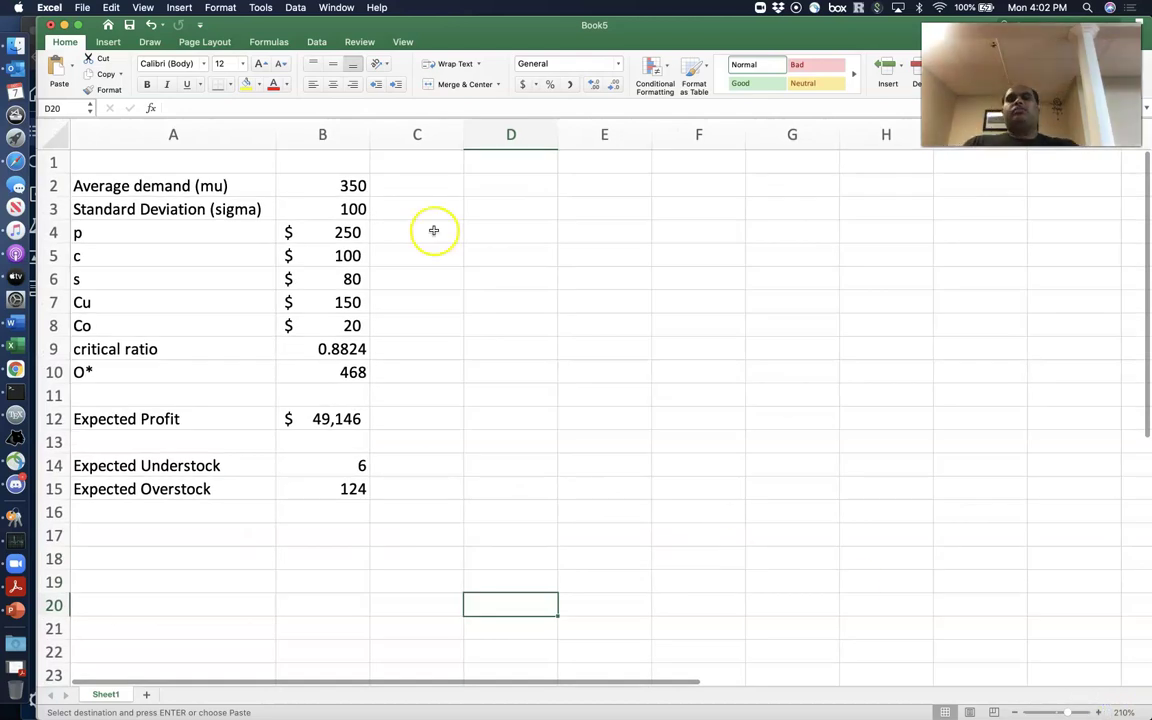
left_click(356, 160)
type("Re")
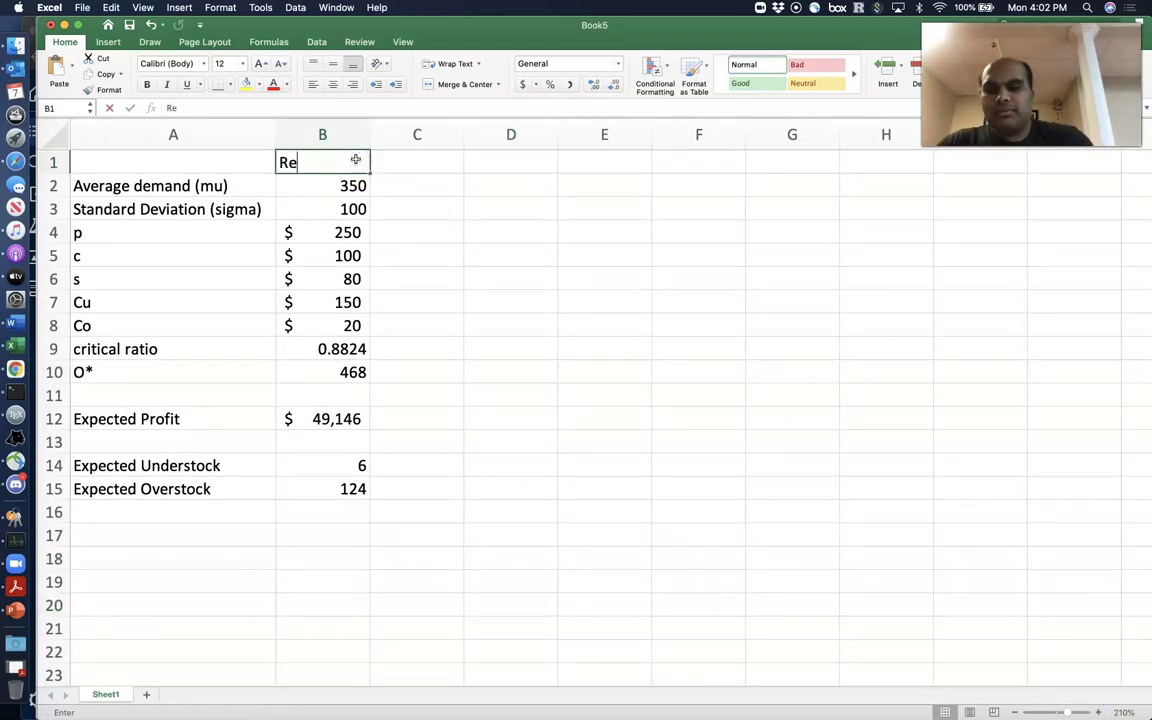
type("tail")
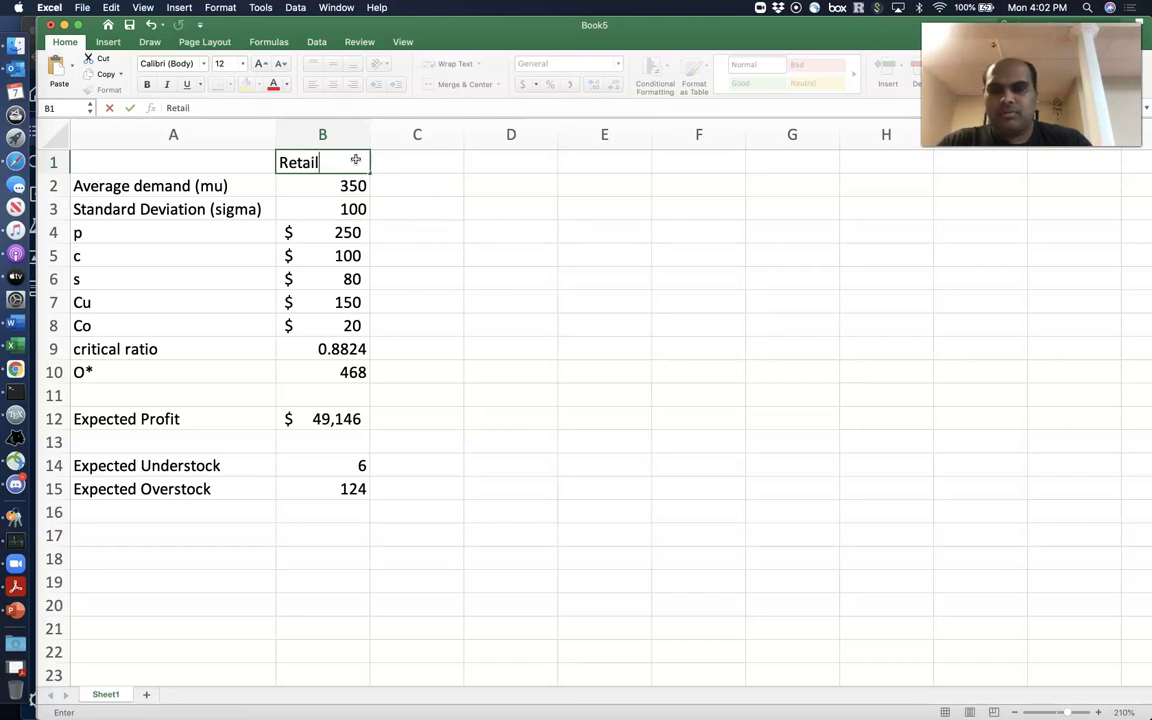
- Set the average demand in B2 to 1000 and the standard deviation in B3 to 50
left_click(355, 187)
type("1")
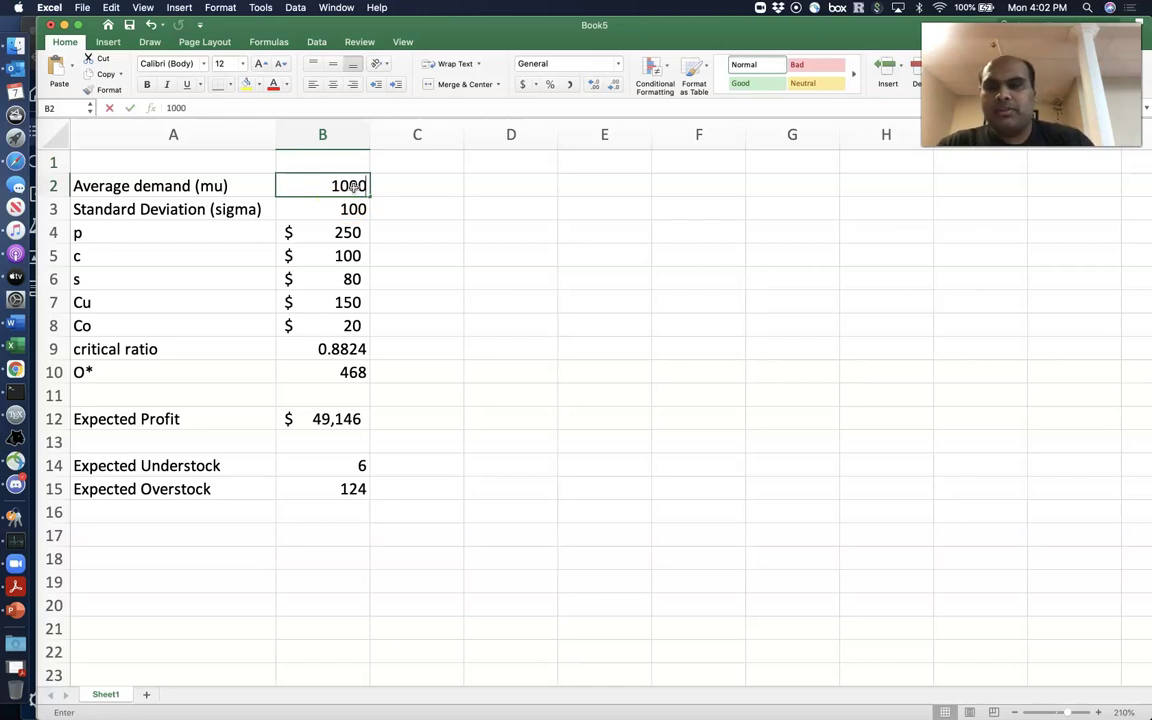
type("000")
key("Return")
type("50")
key("Return")
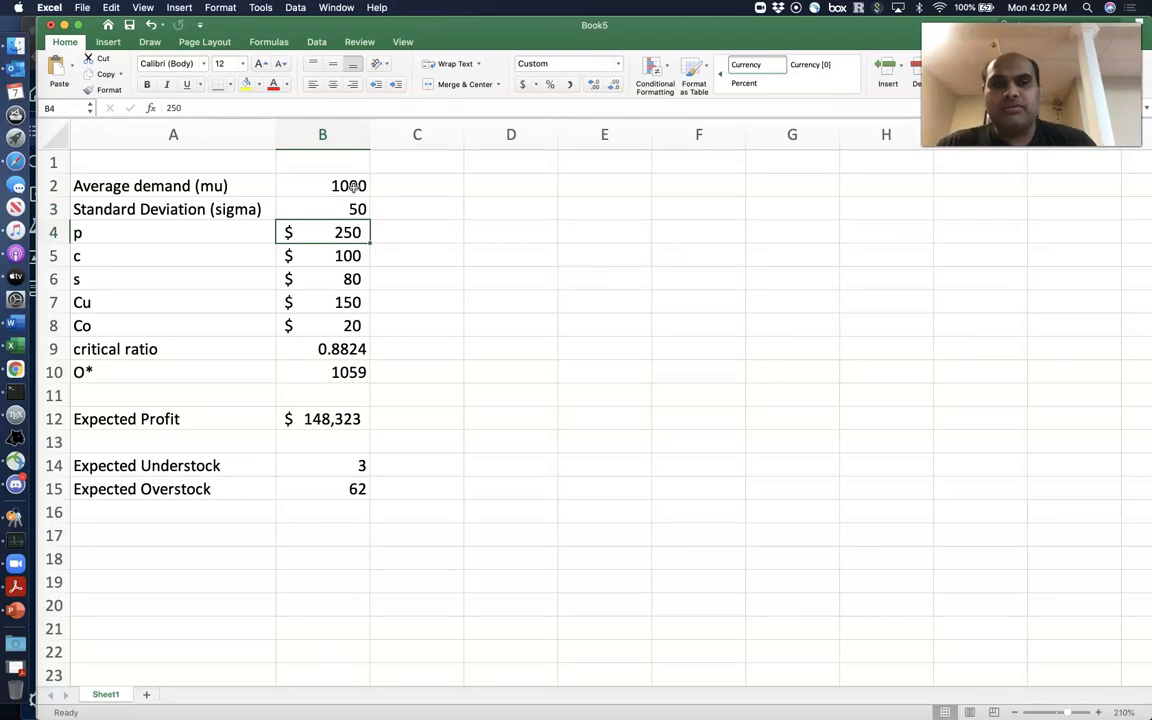
- Set the inputs p to 10, c to 5 and s to 0 in B4:B6
type("5")
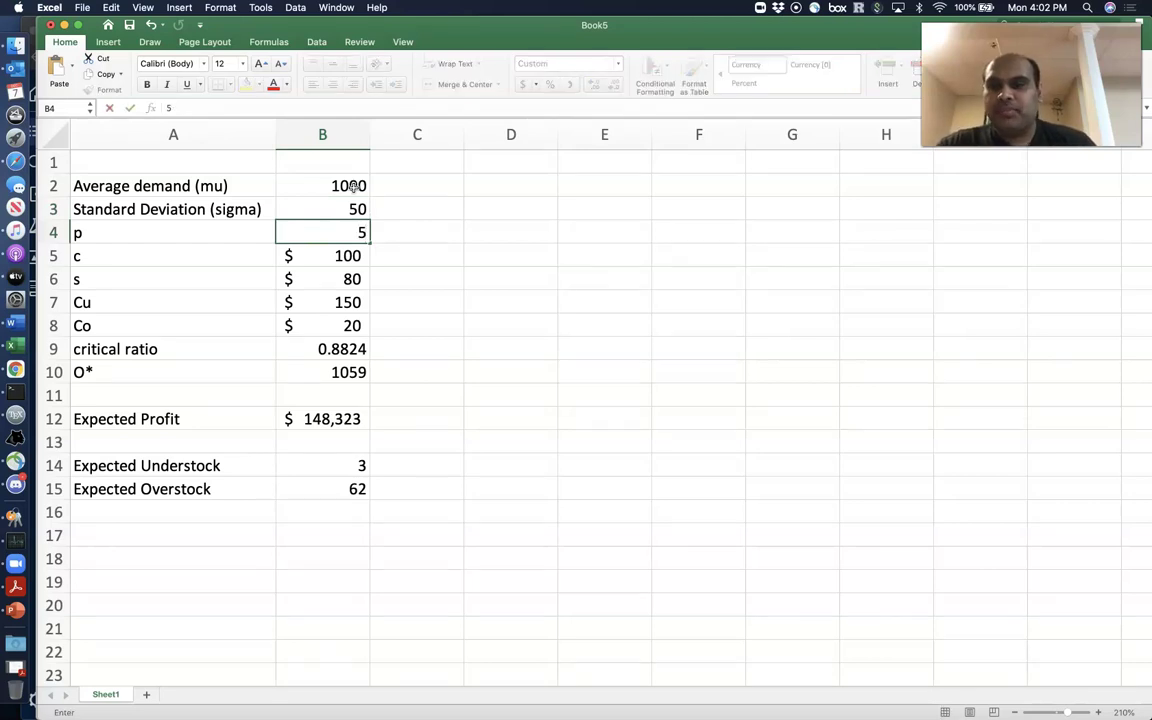
key("Return")
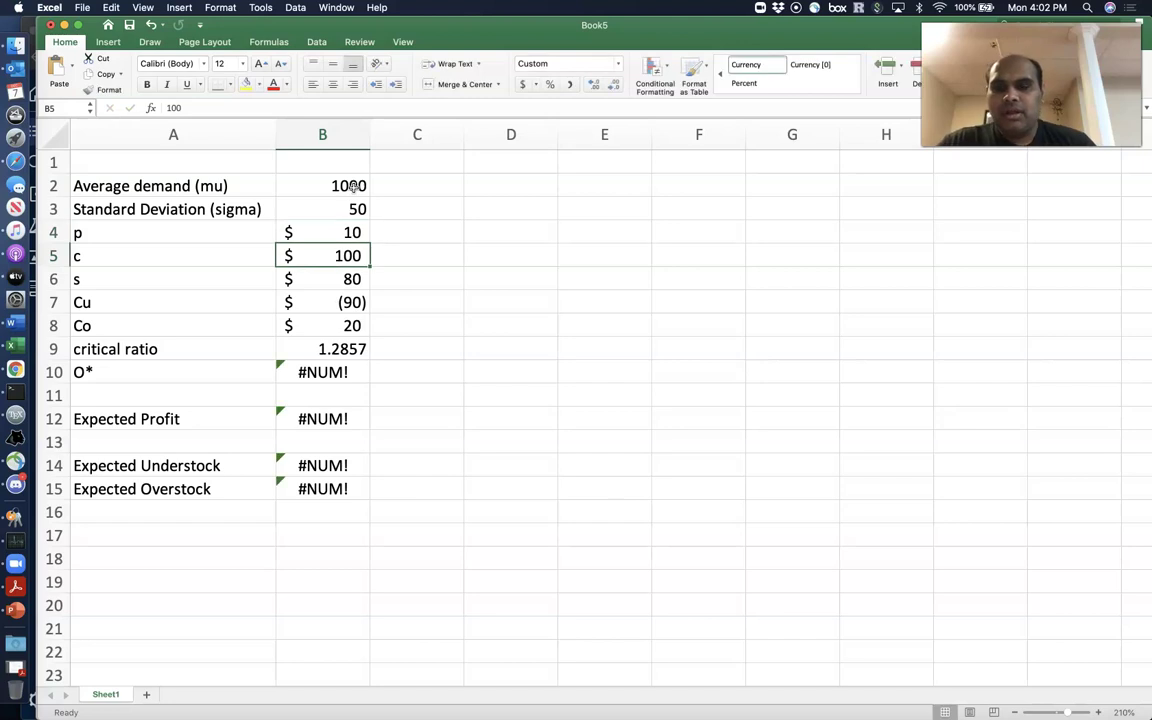
type("5")
key("Return")
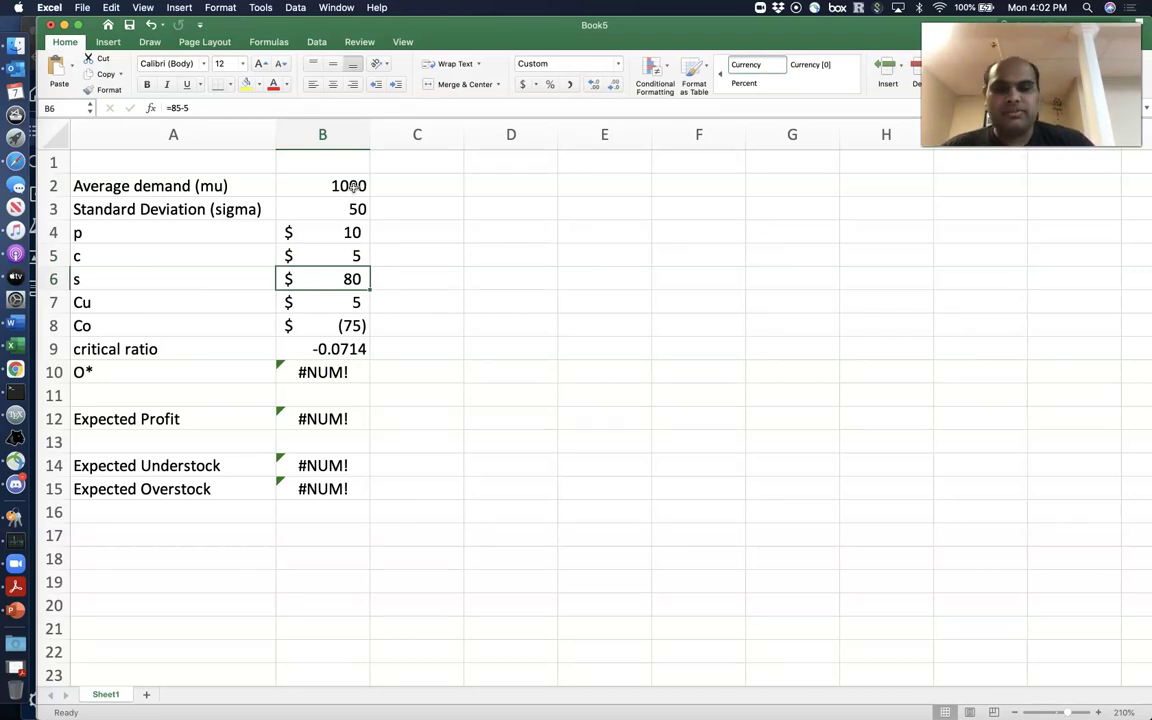
type("0")
key("Return")
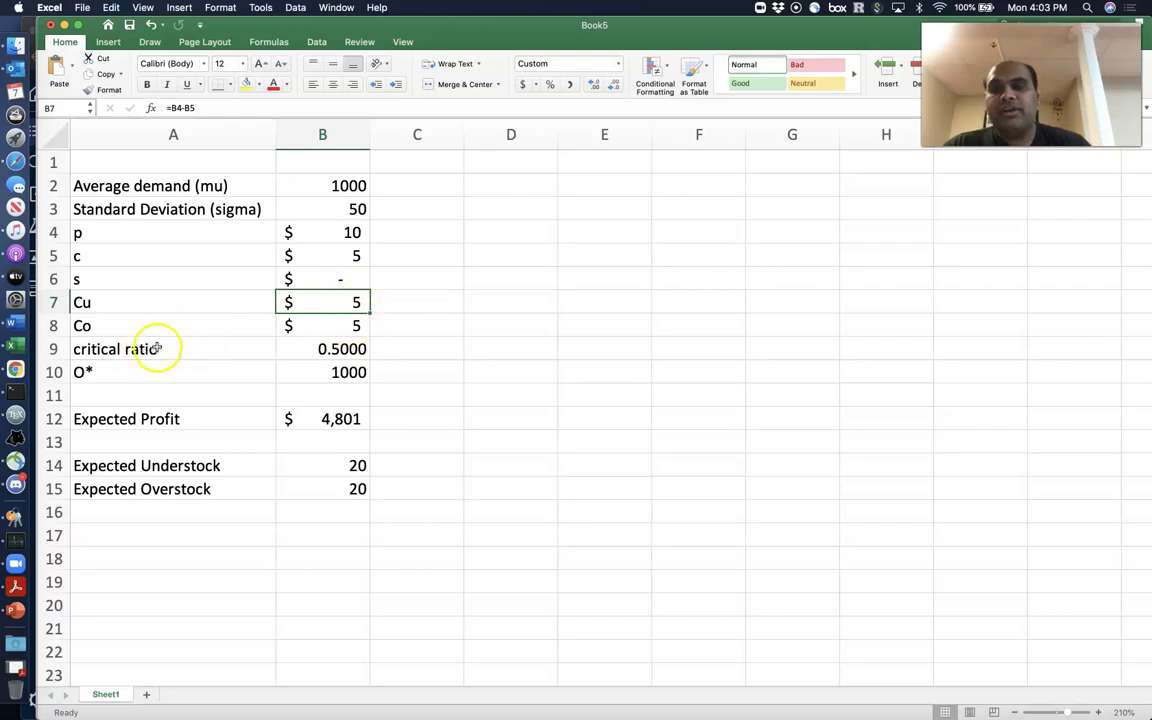
- Inspect the formulas behind the critical ratio in B9 and the order quantity O* in B10
double_click(350, 352)
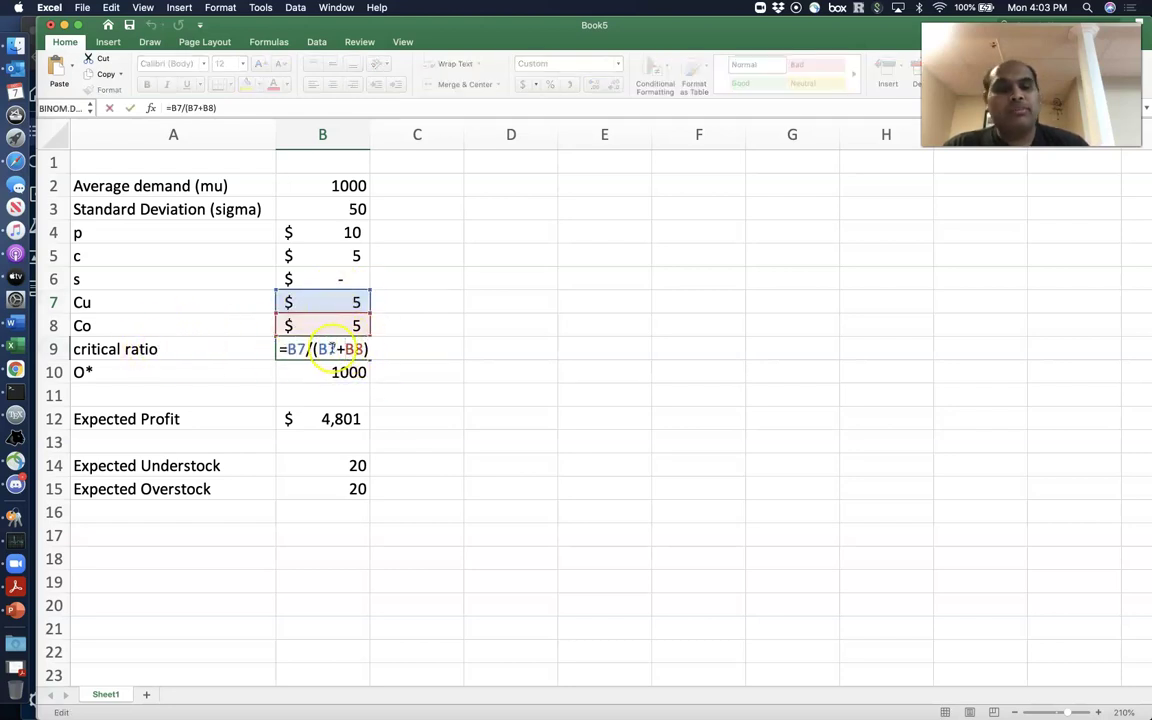
key("Return")
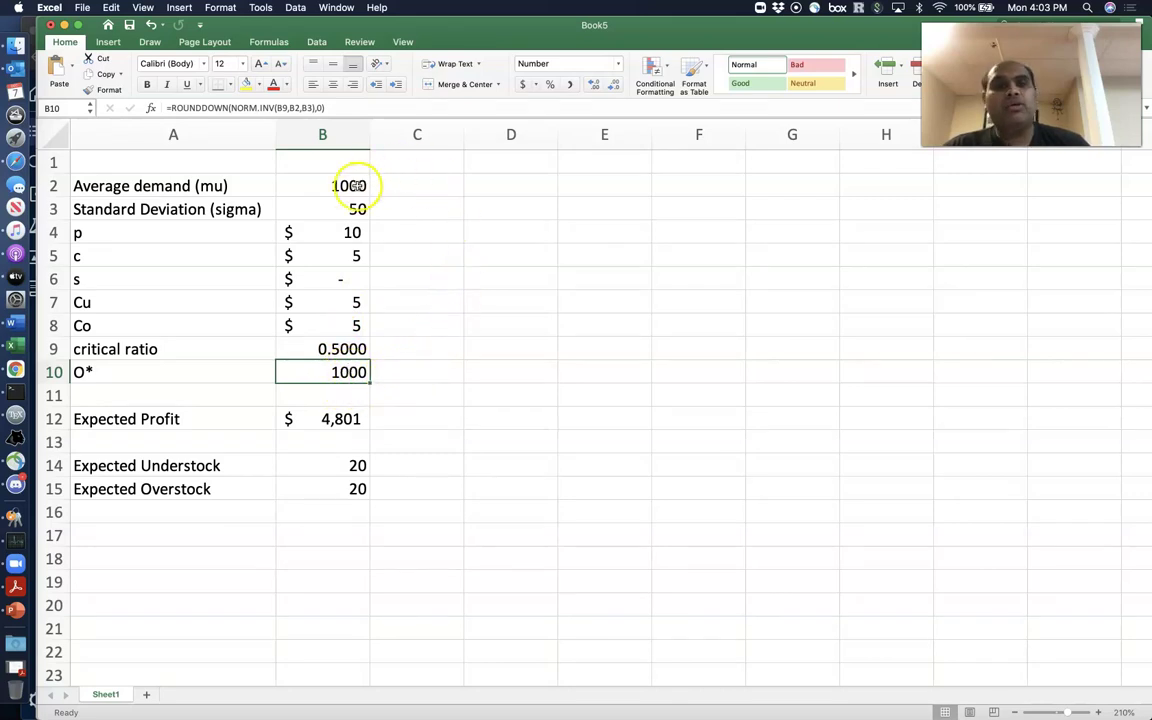
double_click(356, 372)
key("Return")
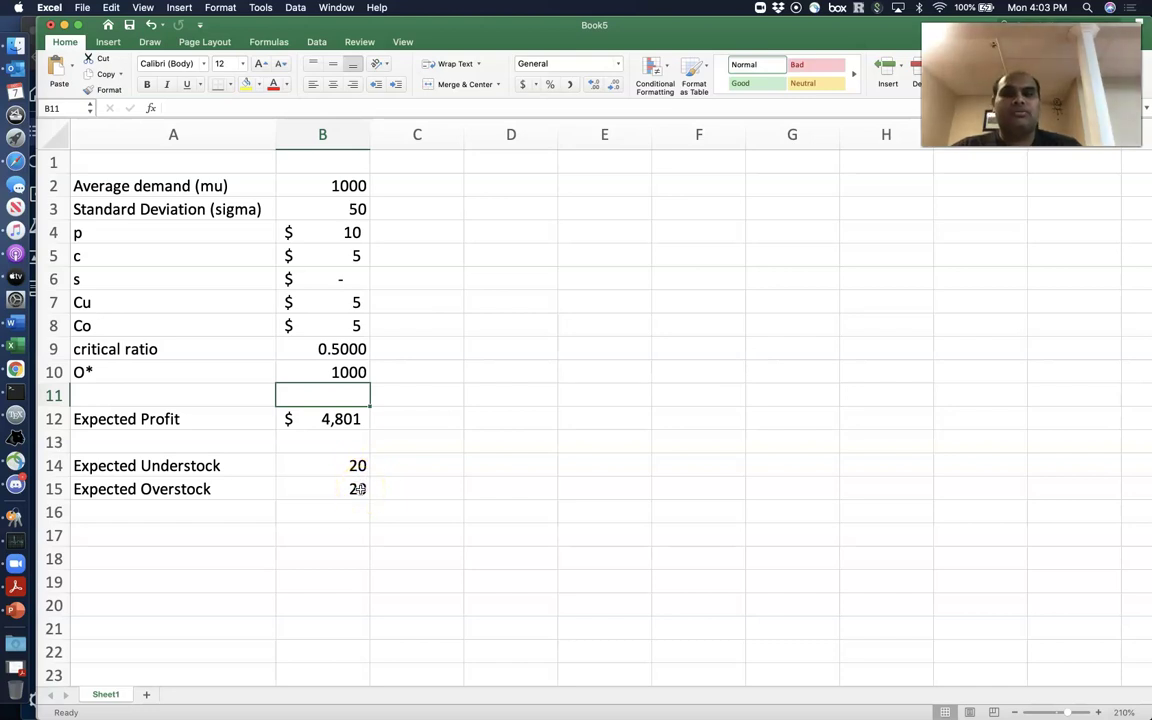
- Set the standard deviation in B3 to 500
left_click(360, 208)
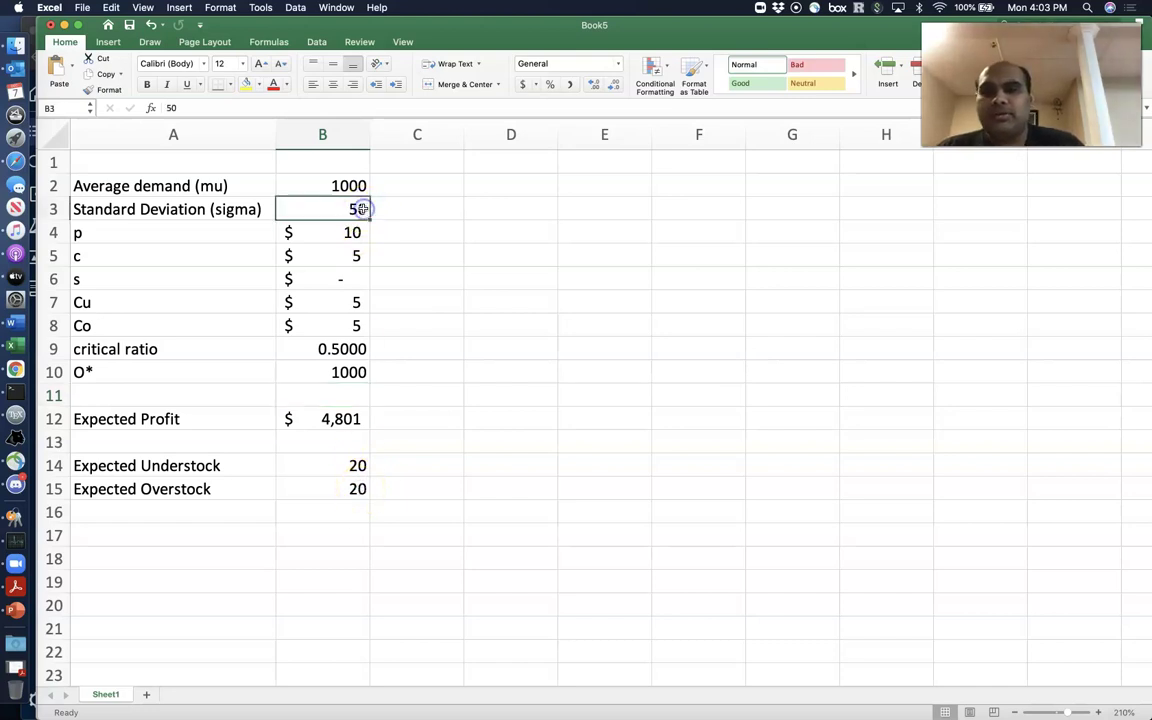
type("500")
key("Return")
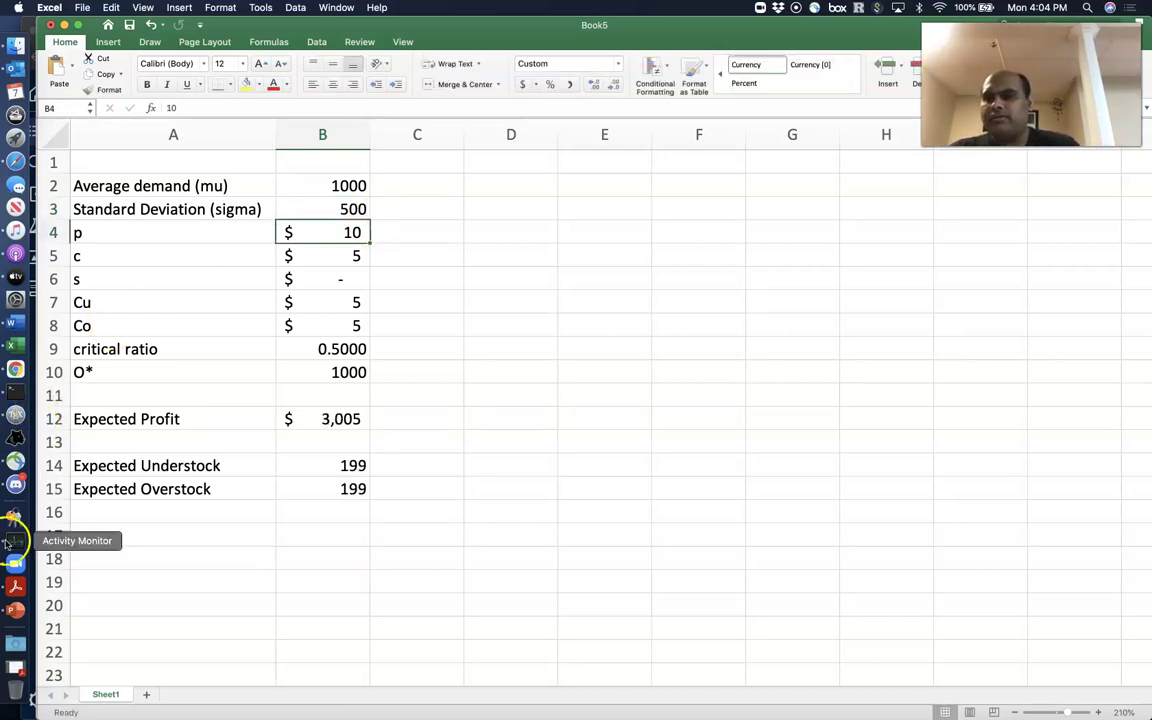
- Check the Impact of Local Optimization slide in PowerPoint and set the standard deviation in Excel cell B3 to 300
left_click(15, 609)
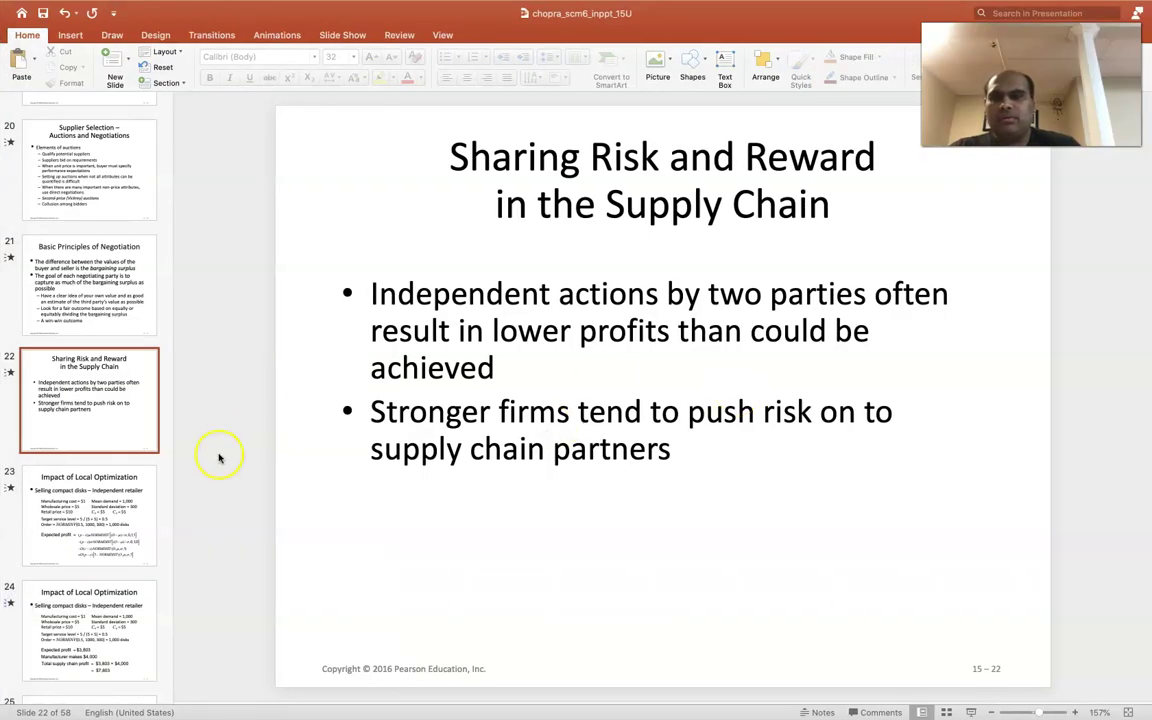
left_click(93, 486)
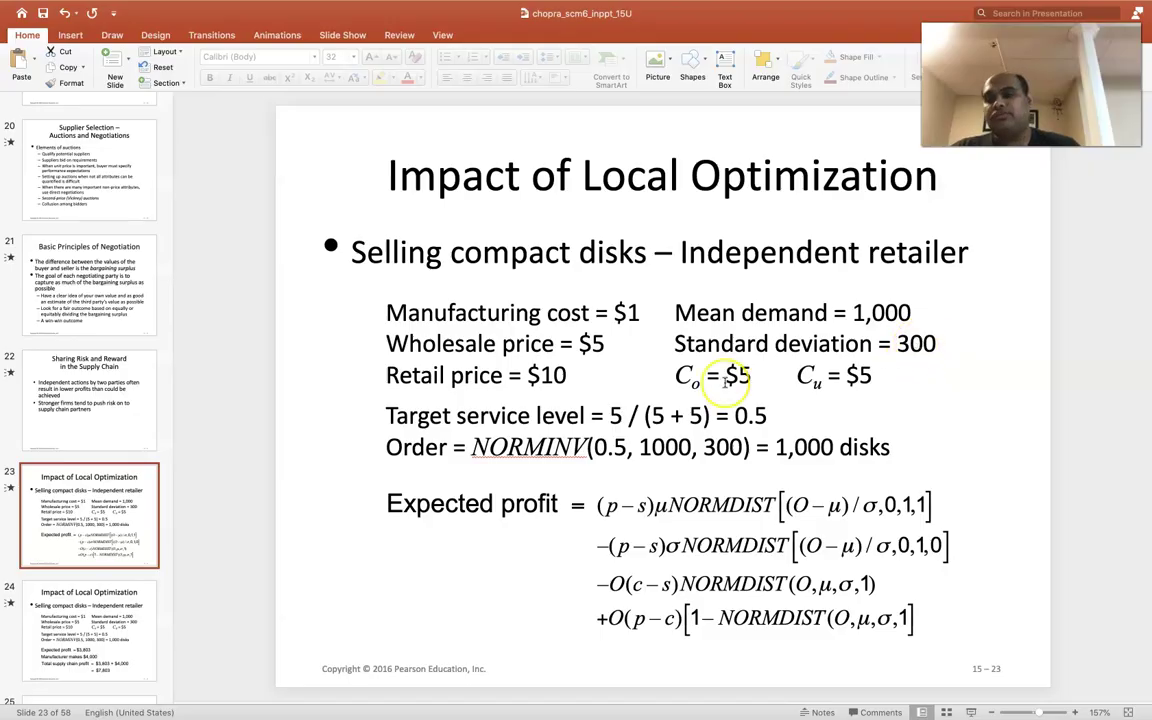
key("super+Tab")
left_click(353, 209)
type("300")
key("Return")
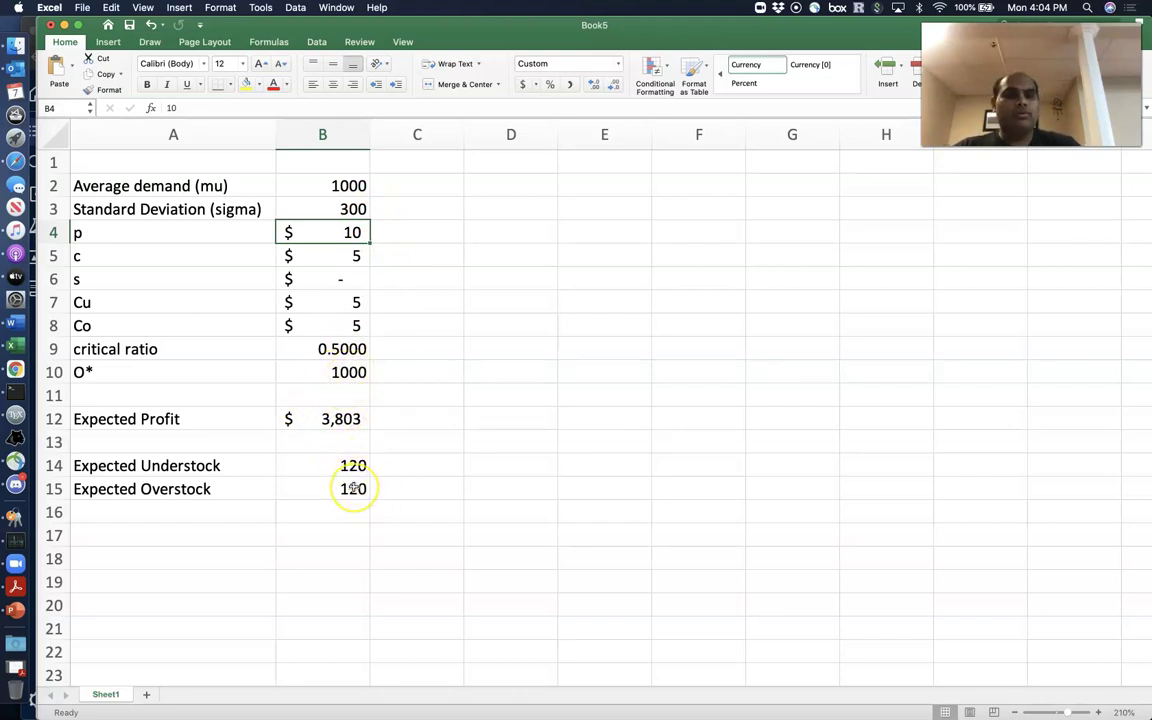
- Extend the Expected Profit label in A12 to read "Expected Profit for retailer"
left_click(180, 419)
double_click(185, 419)
type("for retailer")
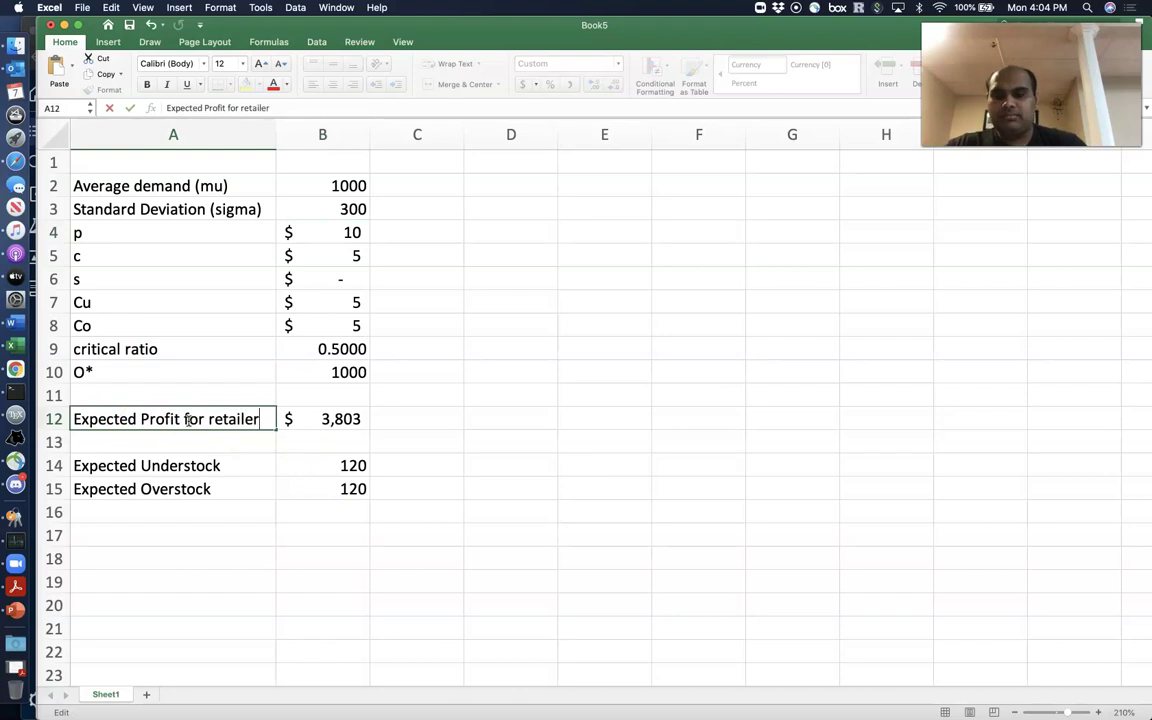
key("Return")
- Enter the label "Expected Profit for Manufacturer" in A17 and widen column A to fit it
left_click(155, 539)
type("Expected Profit")
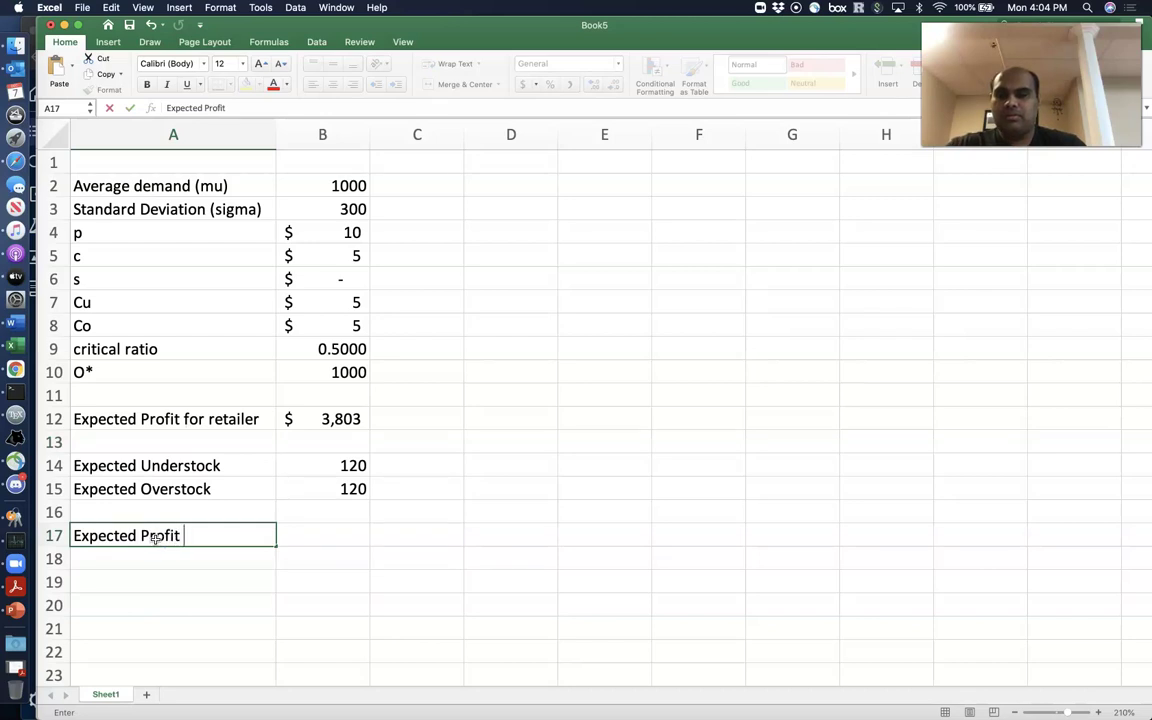
type(" for MNu")
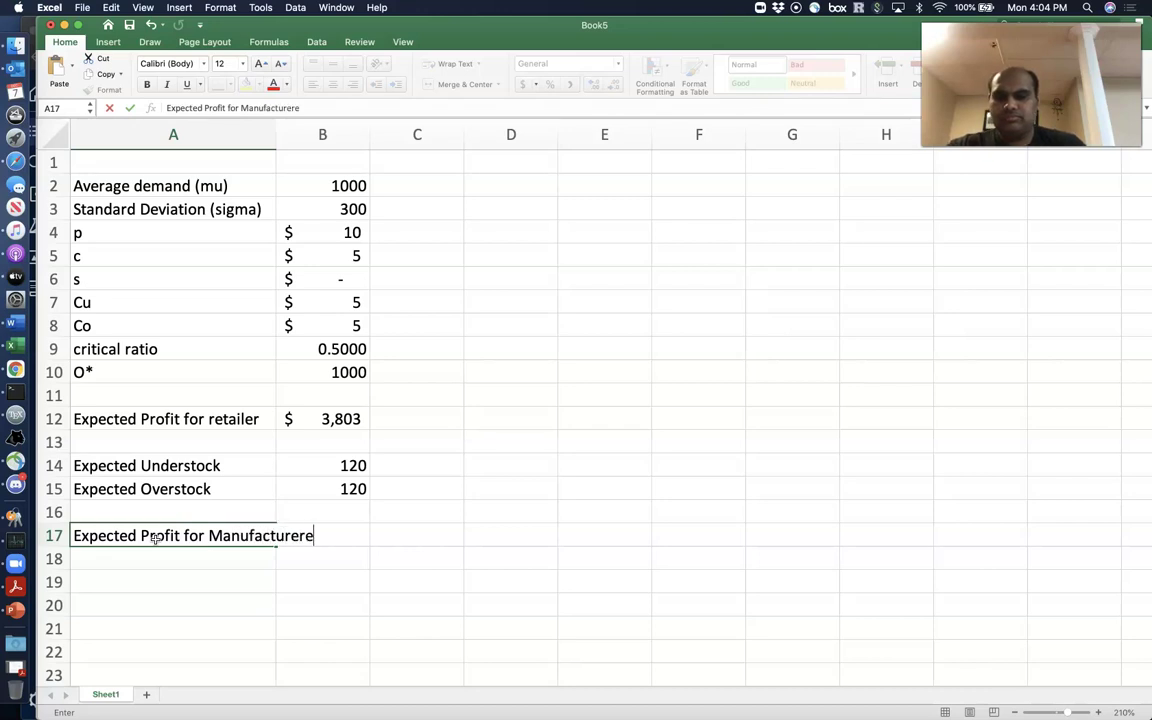
type("facturere")
key("BackSpace")
key("Return")
left_click_drag(277, 135, 316, 135)
- Calculate the manufacturer's expected profit in B17 with the formula =(5-1)*B10
left_click(345, 535)
type("=(5-1)*")
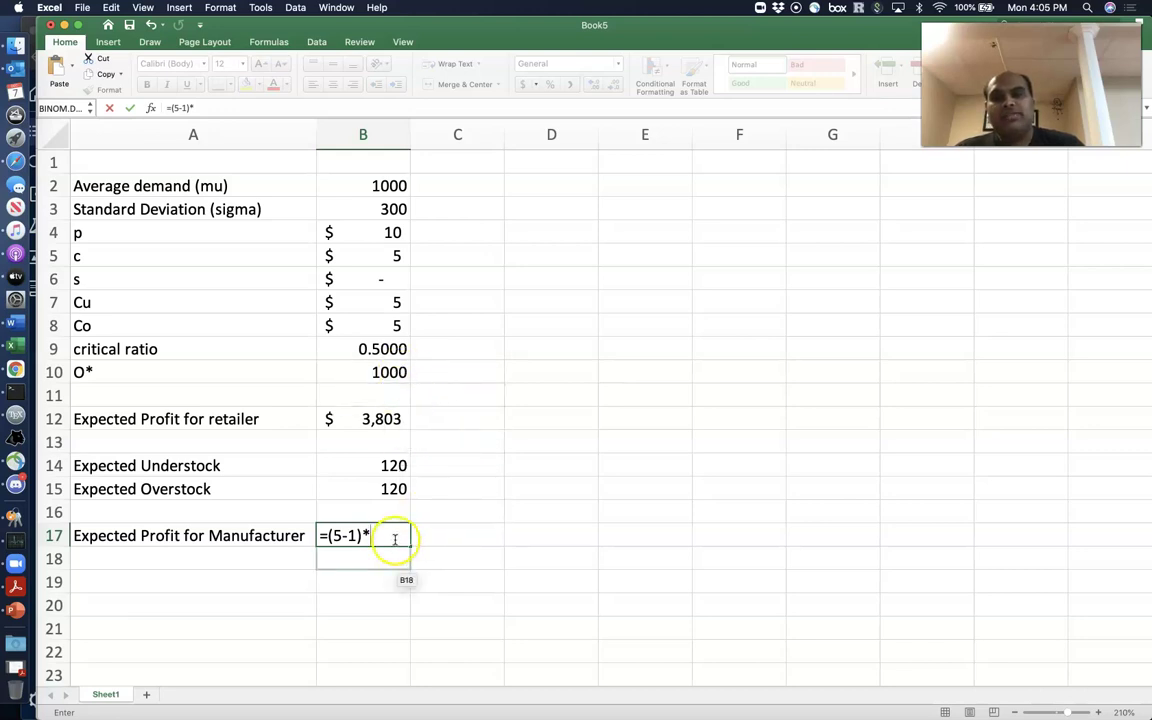
left_click(381, 371)
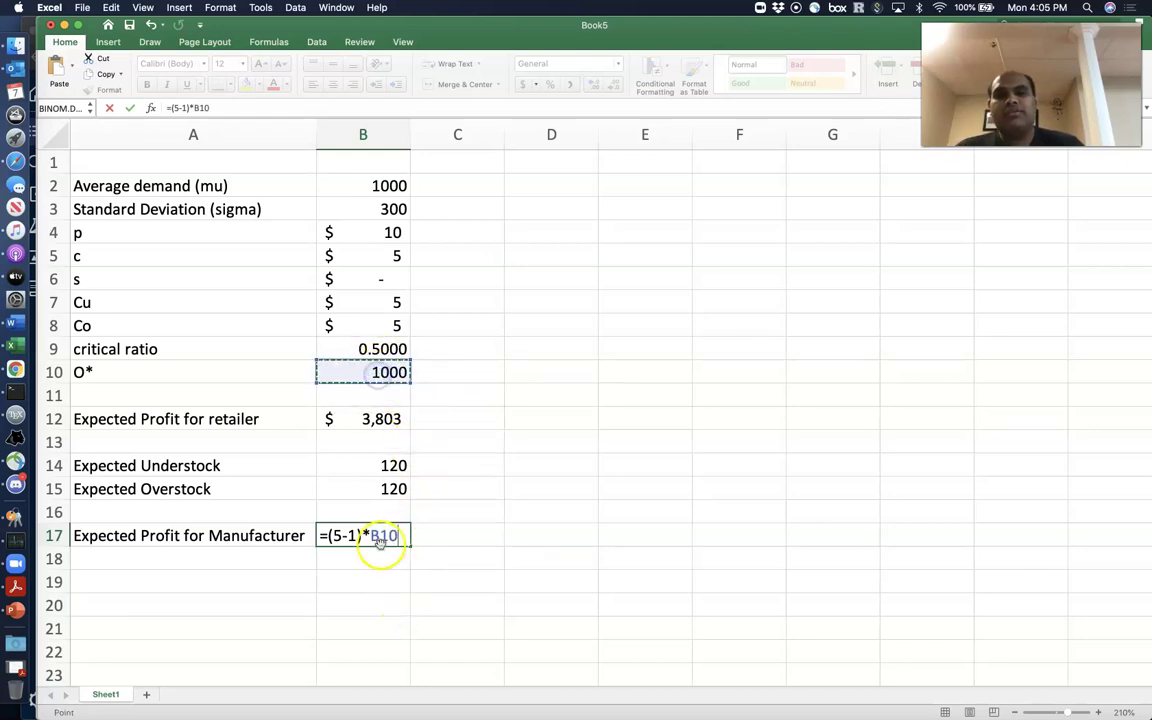
key("Return")
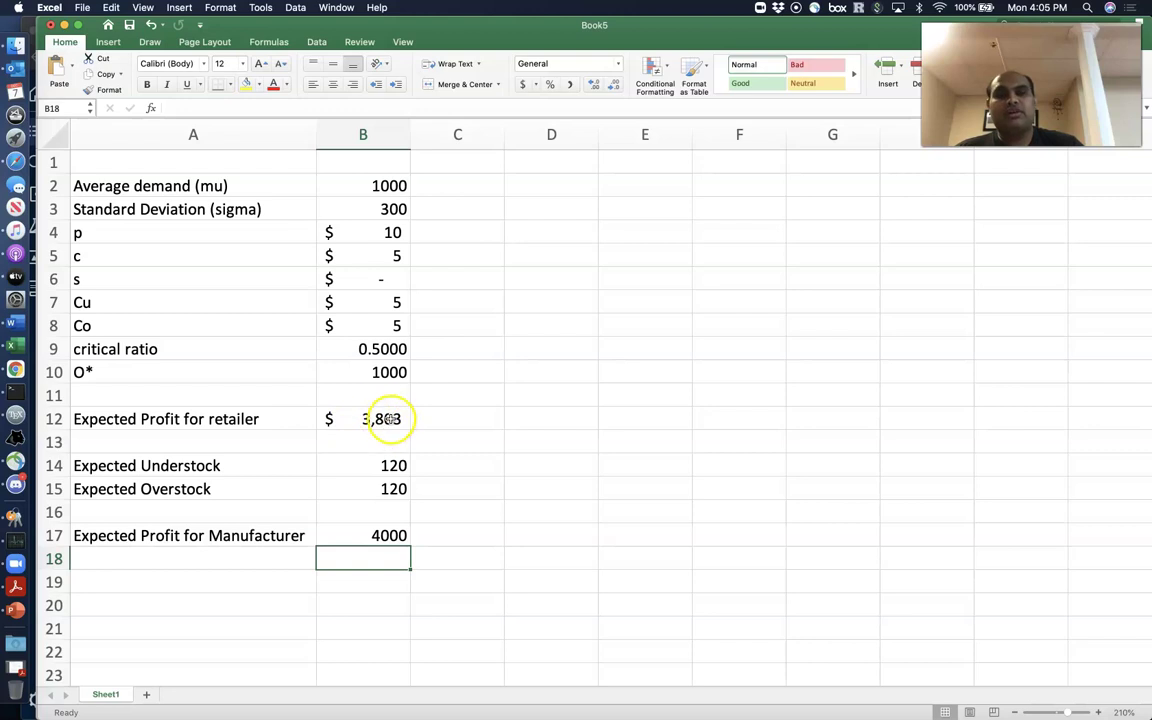
- Enter the label "Total Profit for supply chain" in A19
left_click(188, 582)
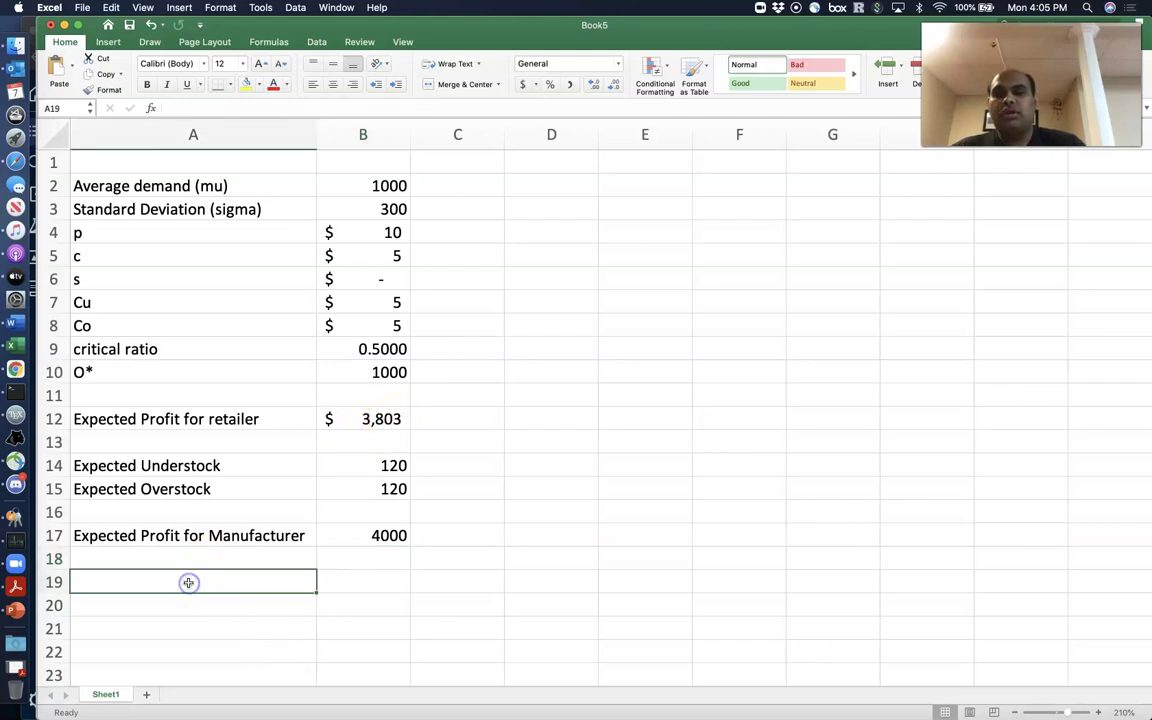
type("Total Pr")
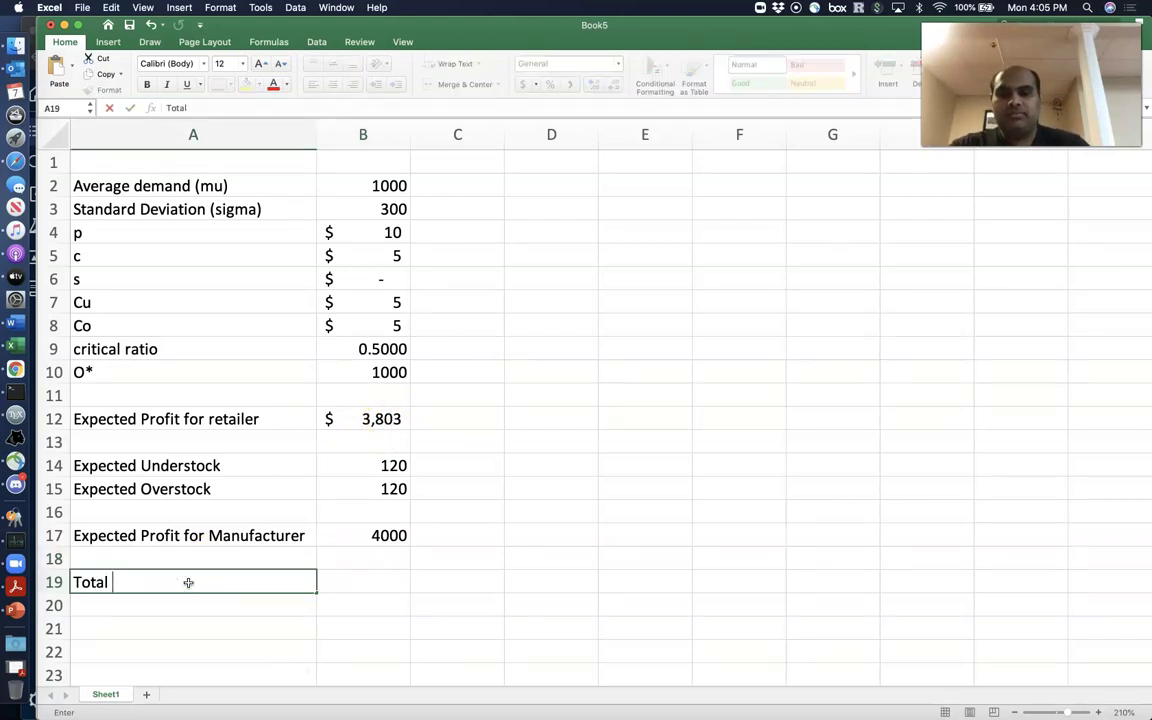
type("o")
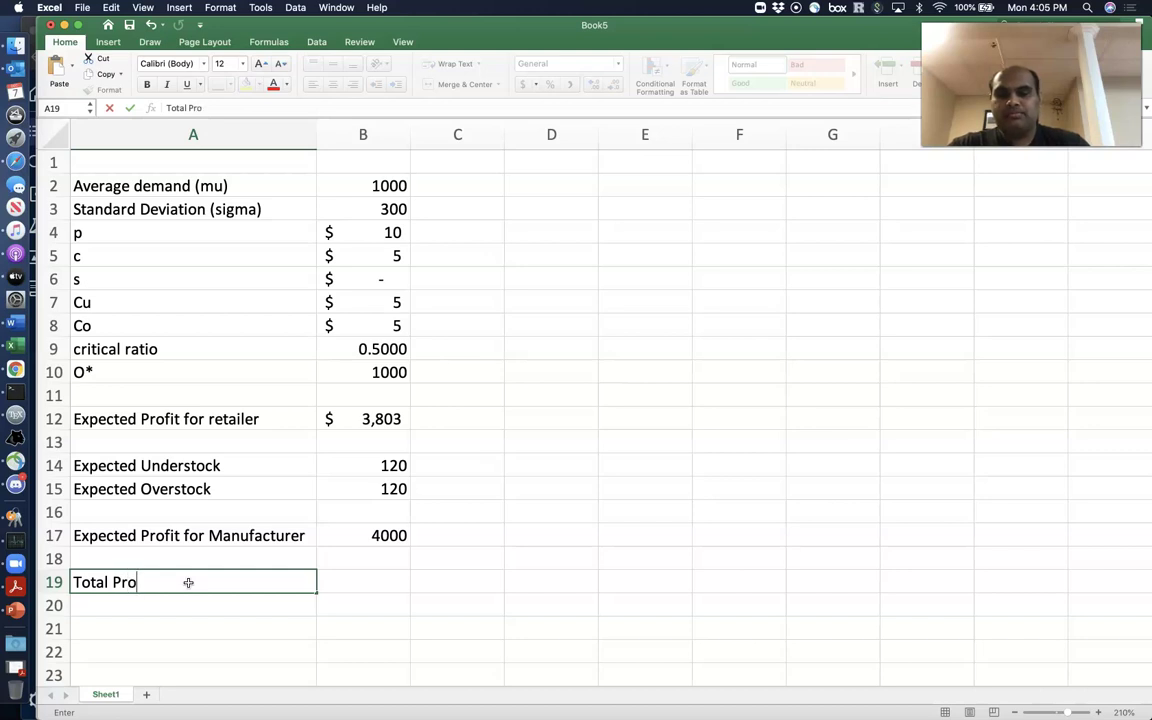
type("fit for s")
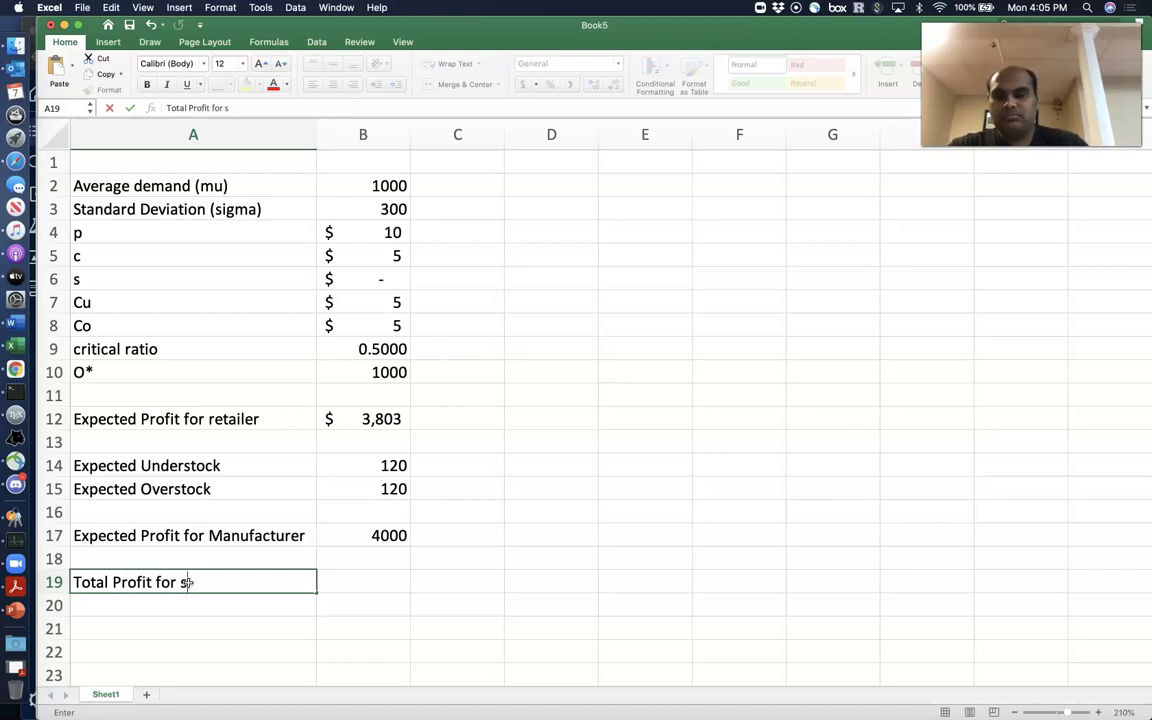
type("upply chain")
key("Return")
- Calculate the supply chain's total profit in B19 by adding the retailer and manufacturer profits with =B12+B17
left_click(384, 587)
type("=")
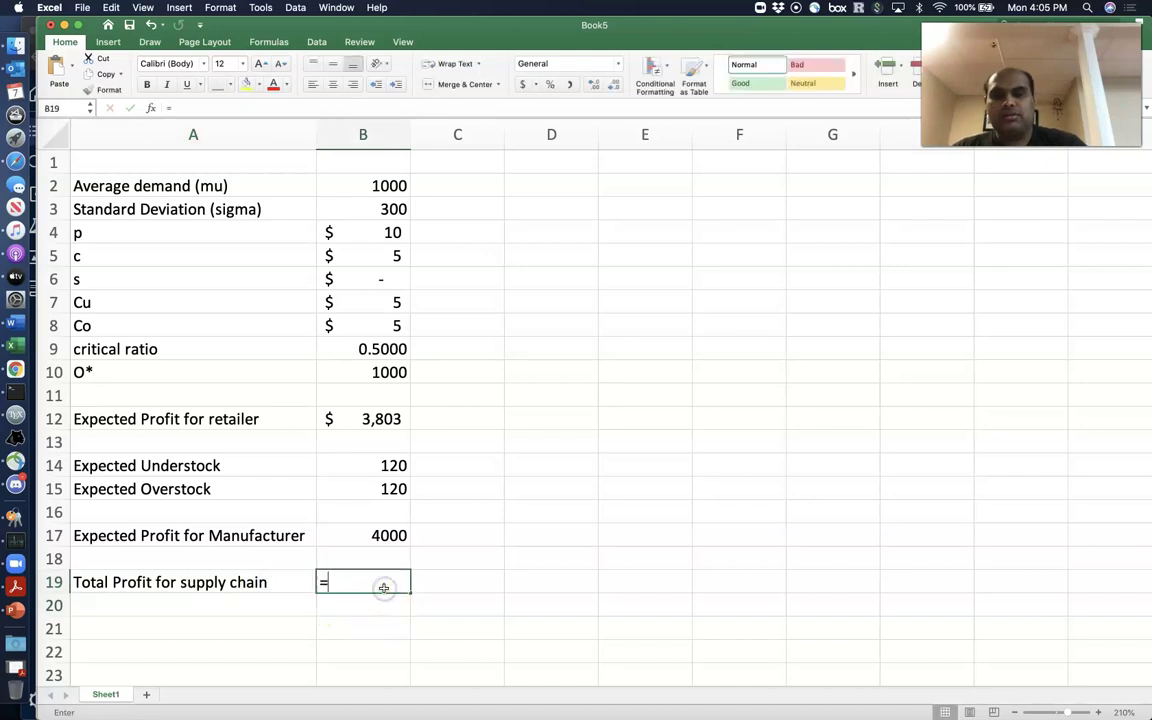
left_click(394, 424)
type("+")
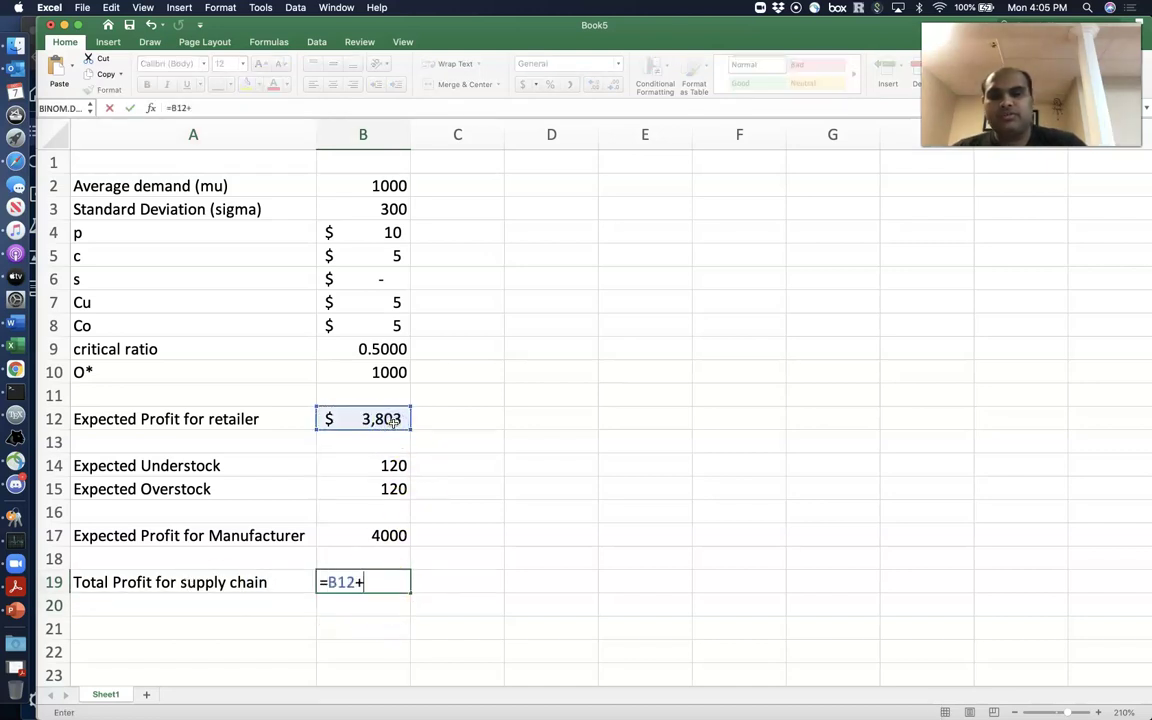
left_click(370, 533)
key("Return")
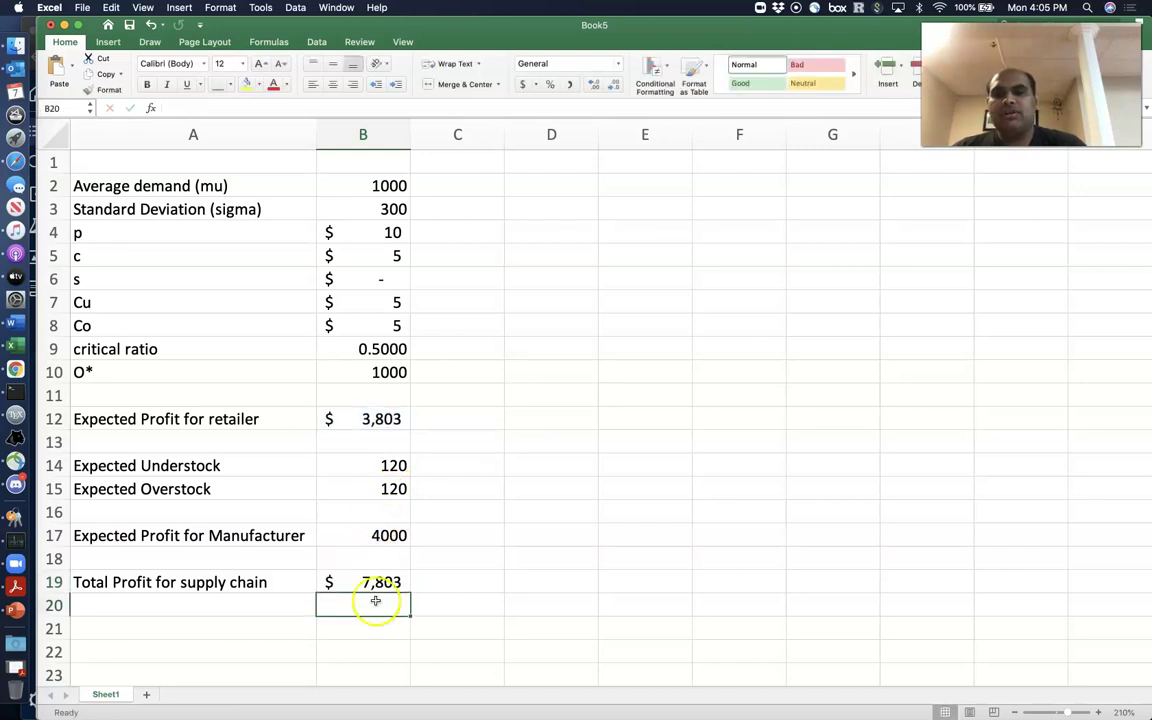
left_click(373, 535)
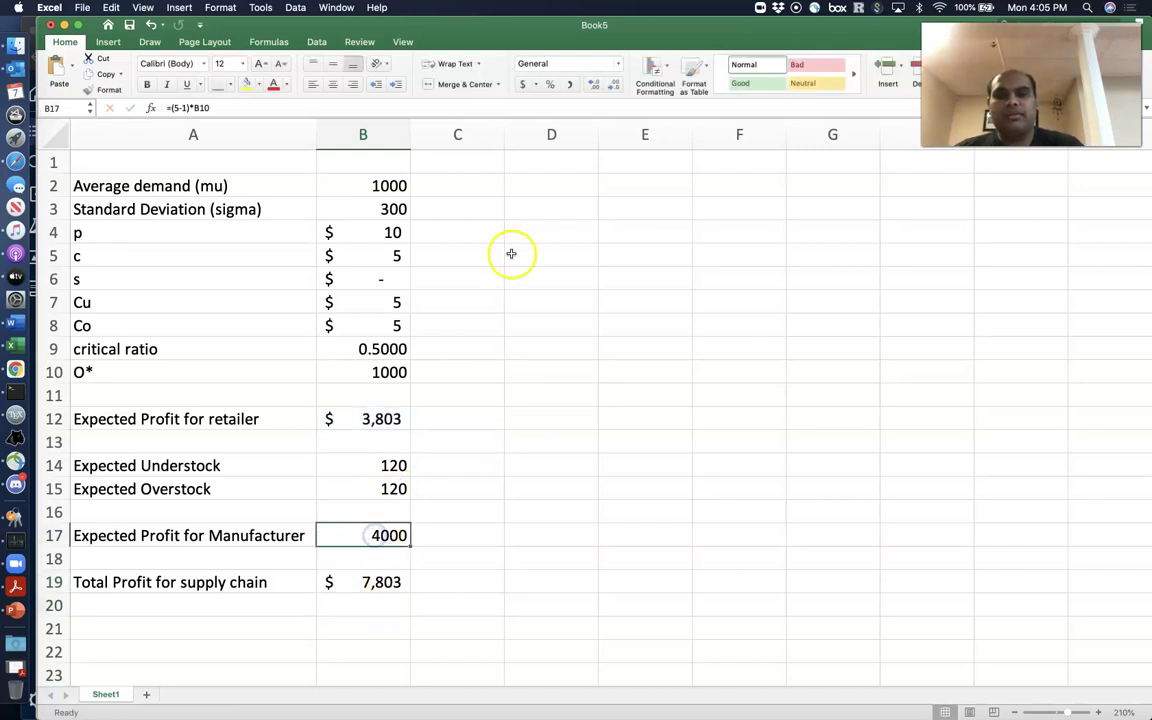
- Format the manufacturer's expected profit in B17 as dollar currency in accounting style with no decimal places
left_click(522, 84)
left_click(614, 84)
left_click(614, 84)
left_click(525, 427)
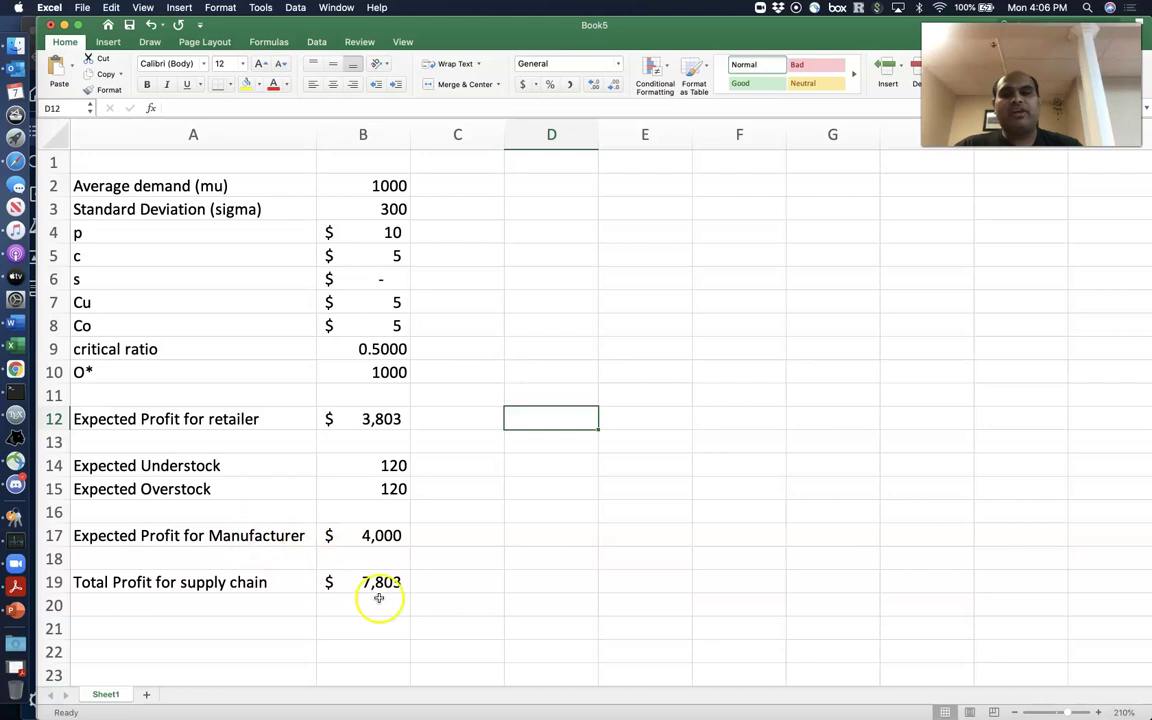
- Change the label in A19 to "Total ExpectedProfit for supply chain" and widen column A to fit it
left_click(113, 581)
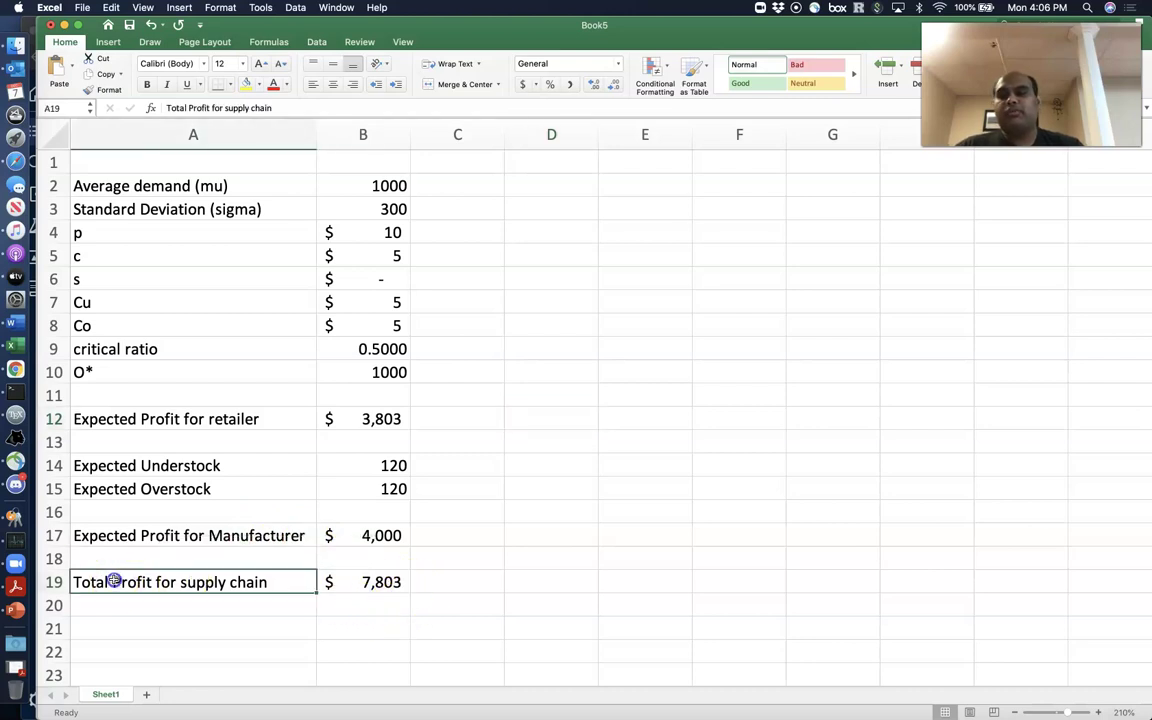
double_click(113, 580)
type("Exp")
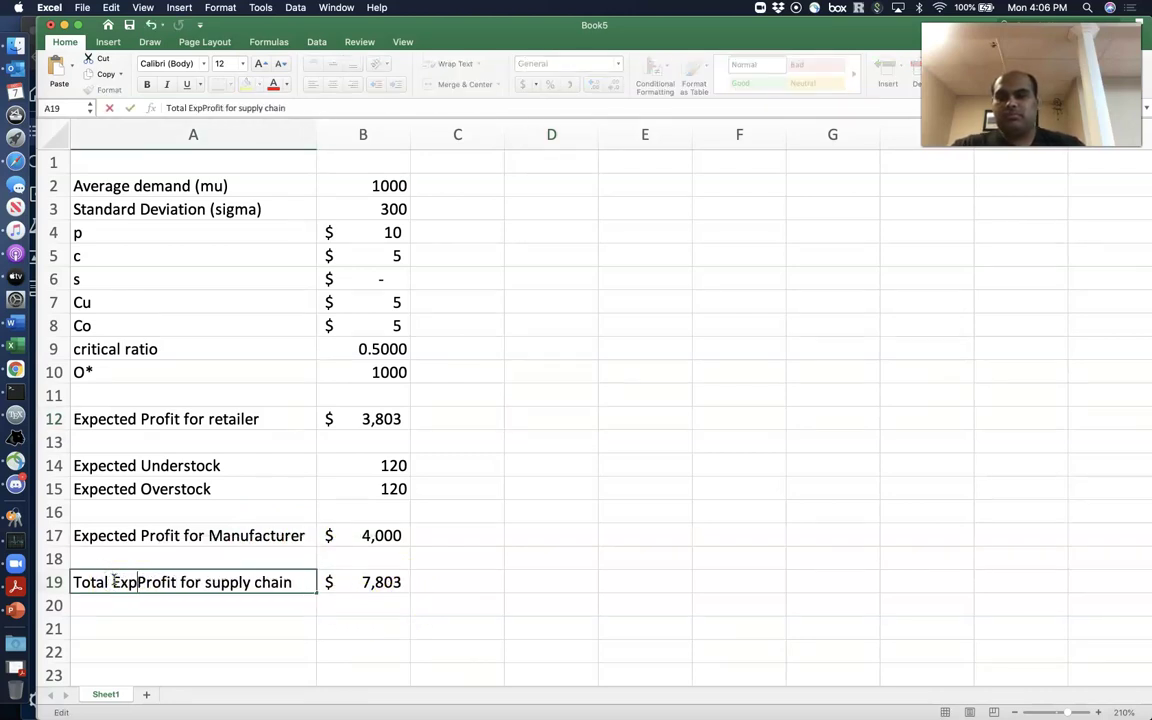
type("ected")
key("Return")
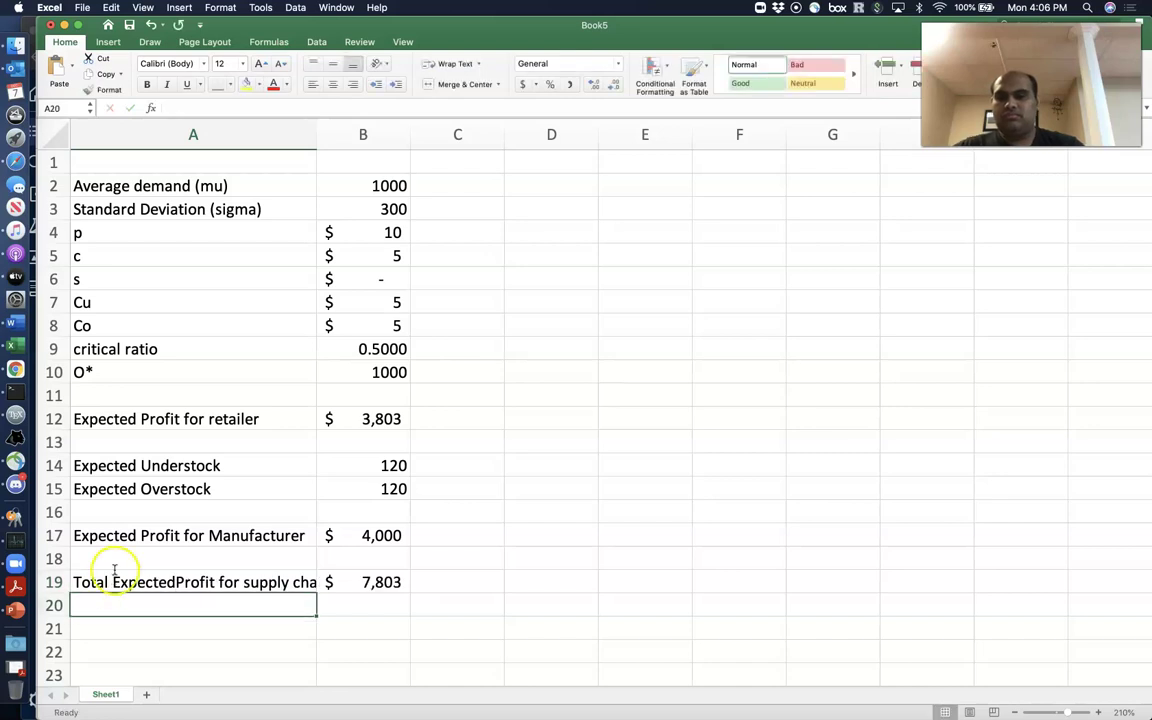
double_click(316, 134)
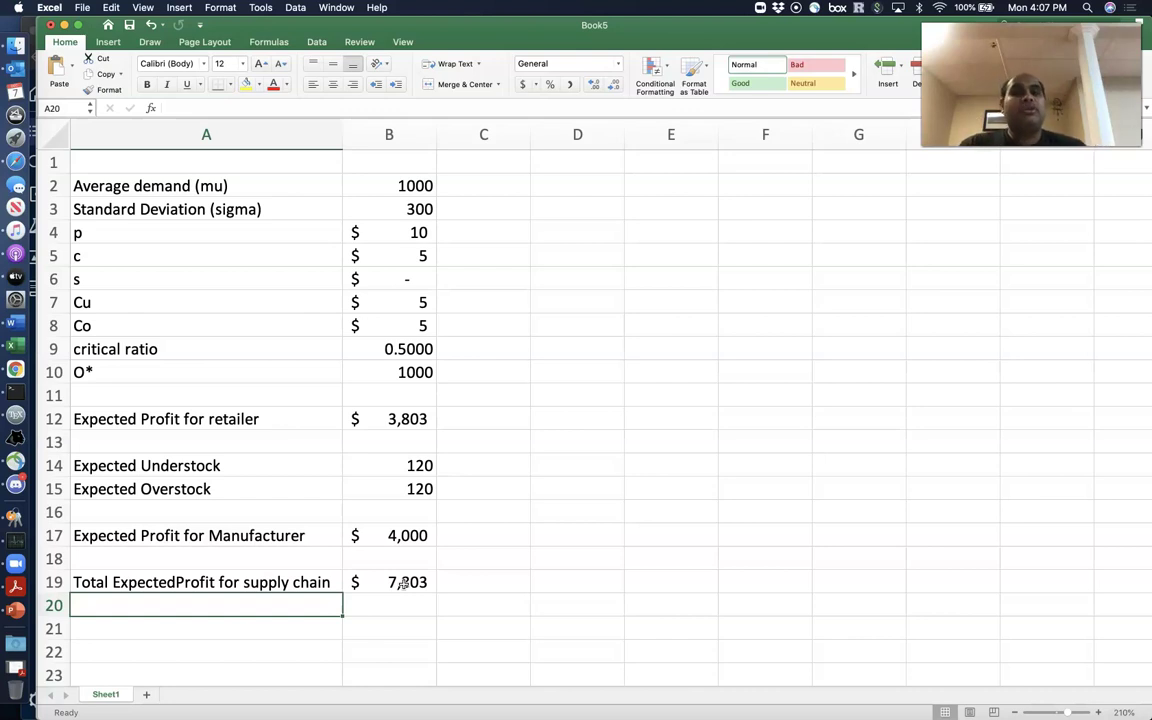
- Enter the heading "Not vertically Integrated" in B1 and widen column B to fit it
left_click(398, 160)
type("Not ")
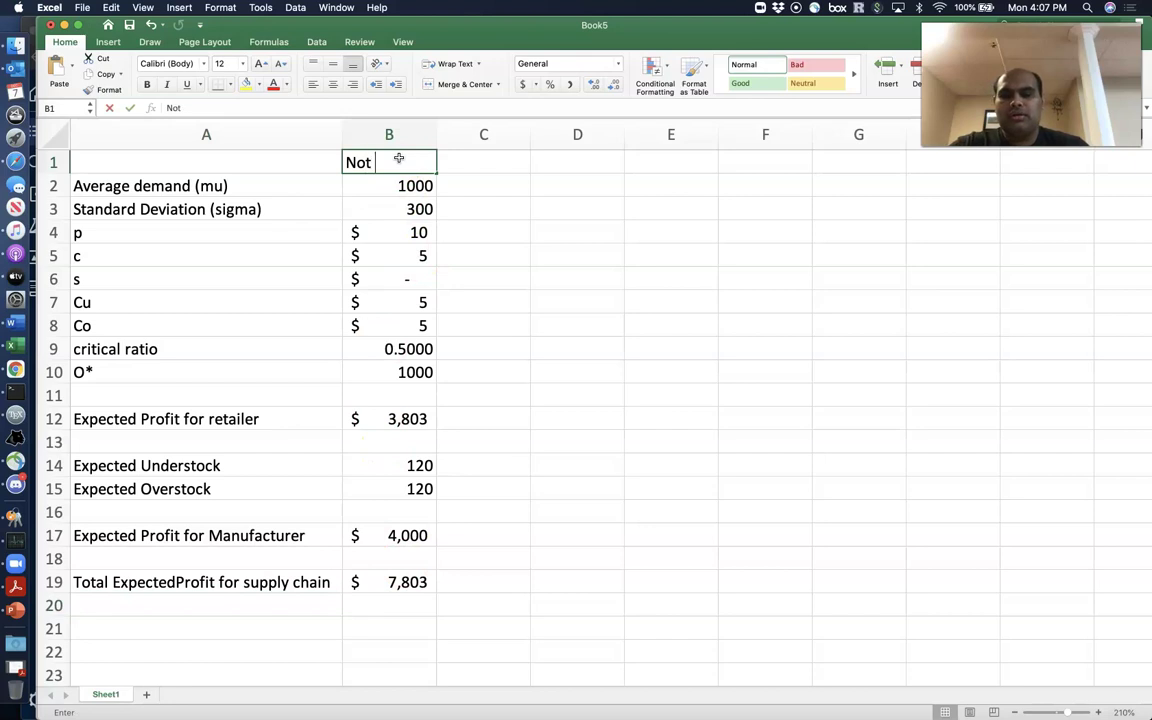
type("vertically I")
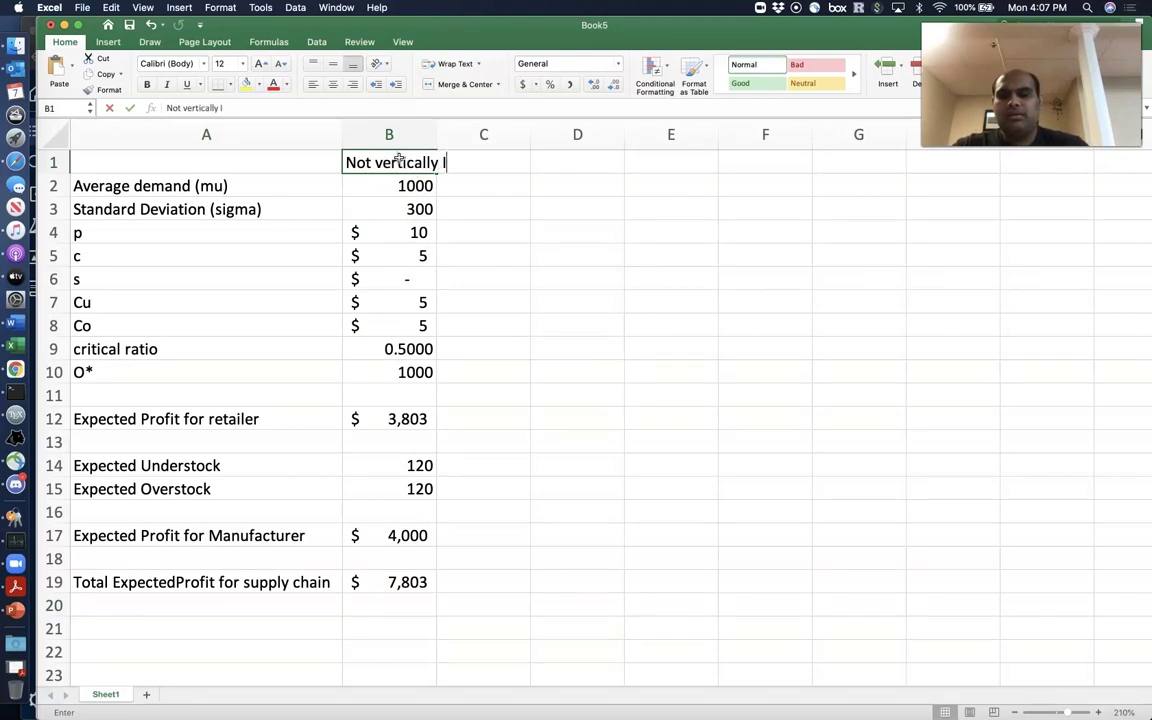
type("ntegrated")
key("Return")
left_click_drag(430, 138, 525, 138)
- Enter the heading "Vertically Integrated" in C1 and fit column C to its width
left_click(563, 163)
type("Verti")
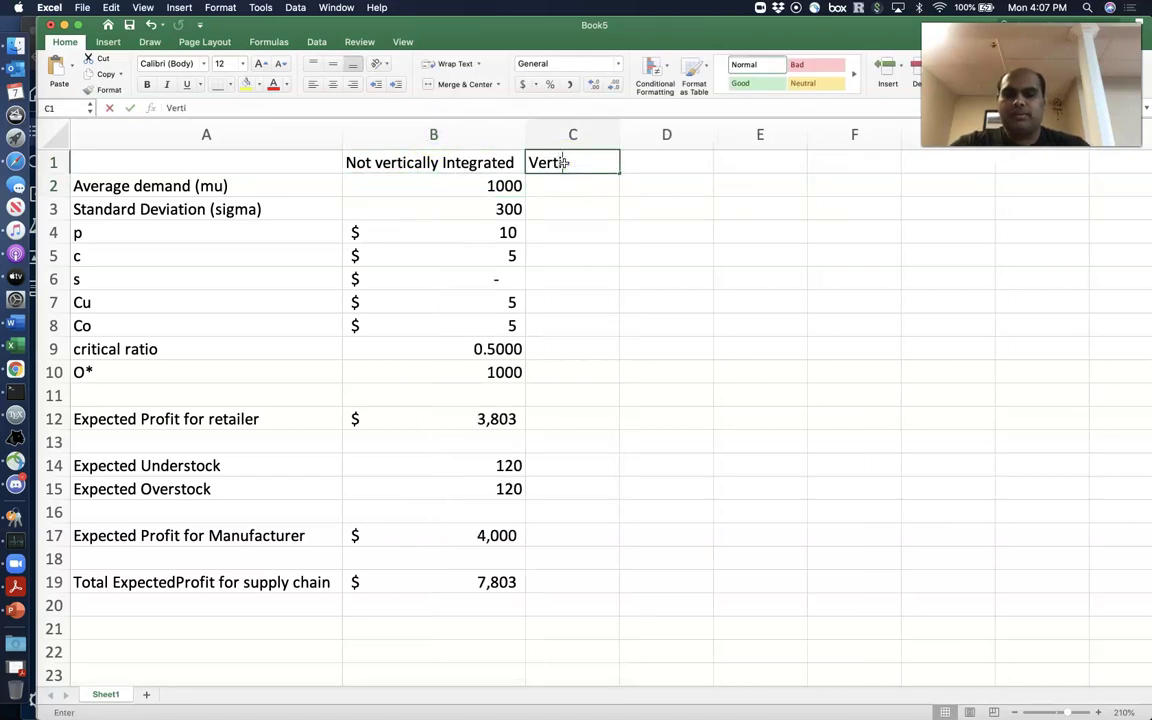
type("cally Inte")
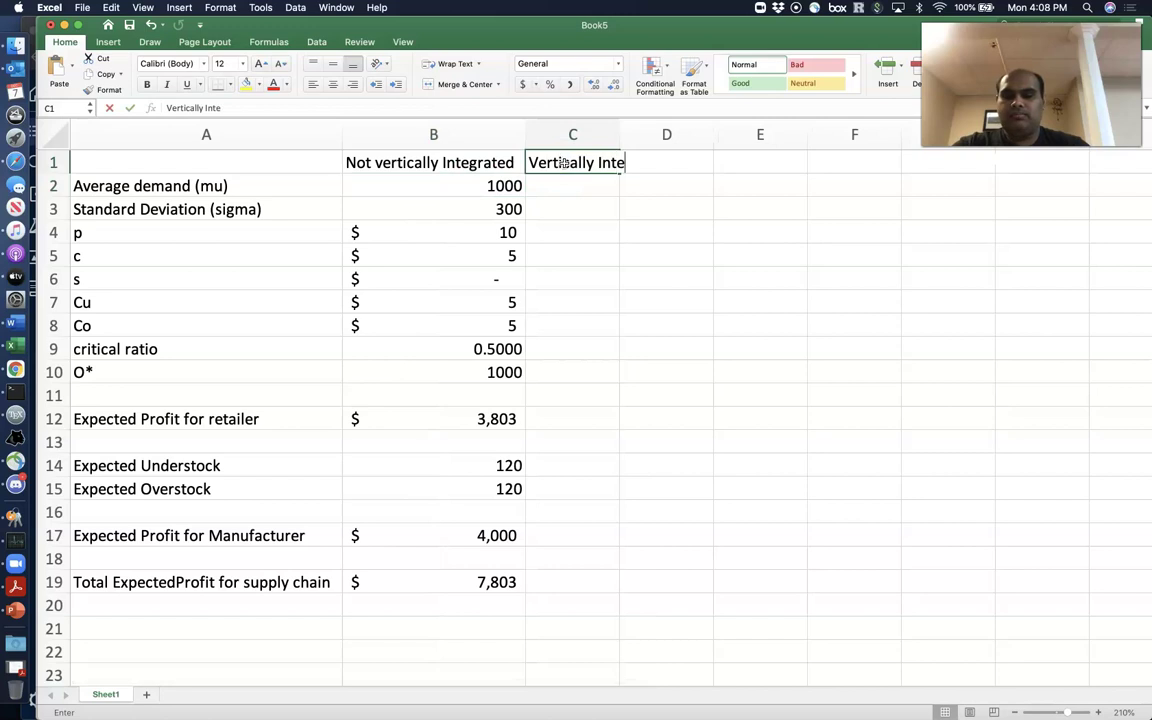
type("grated")
key("Return")
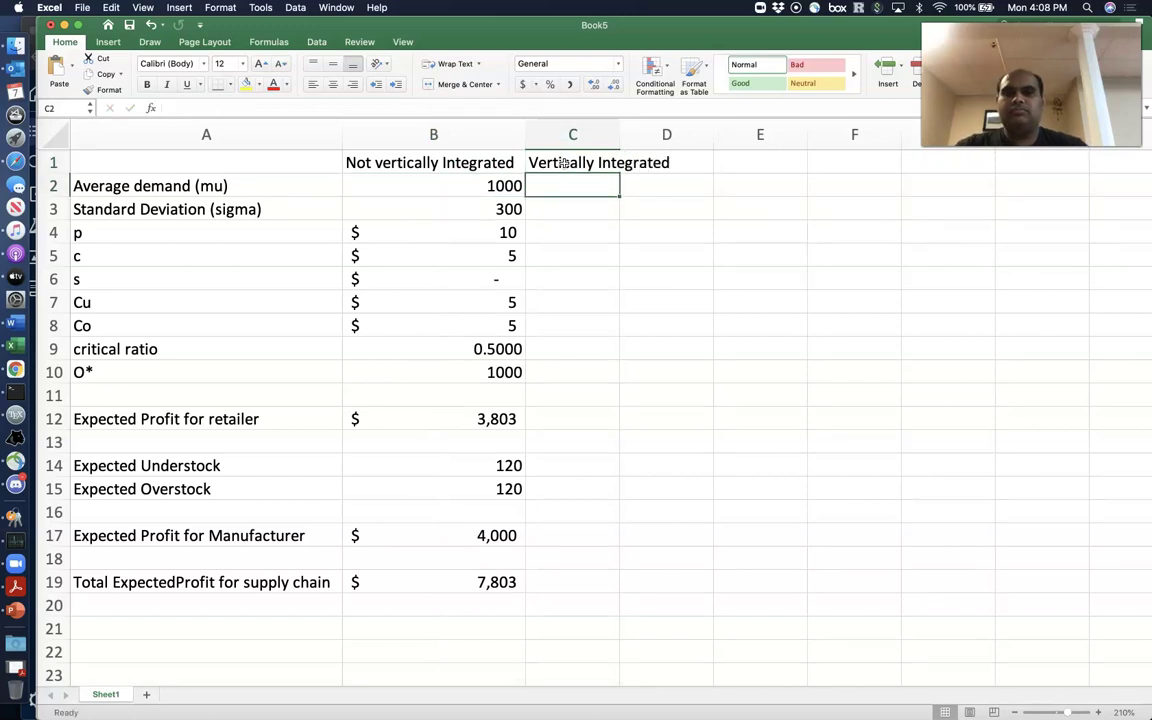
double_click(619, 128)
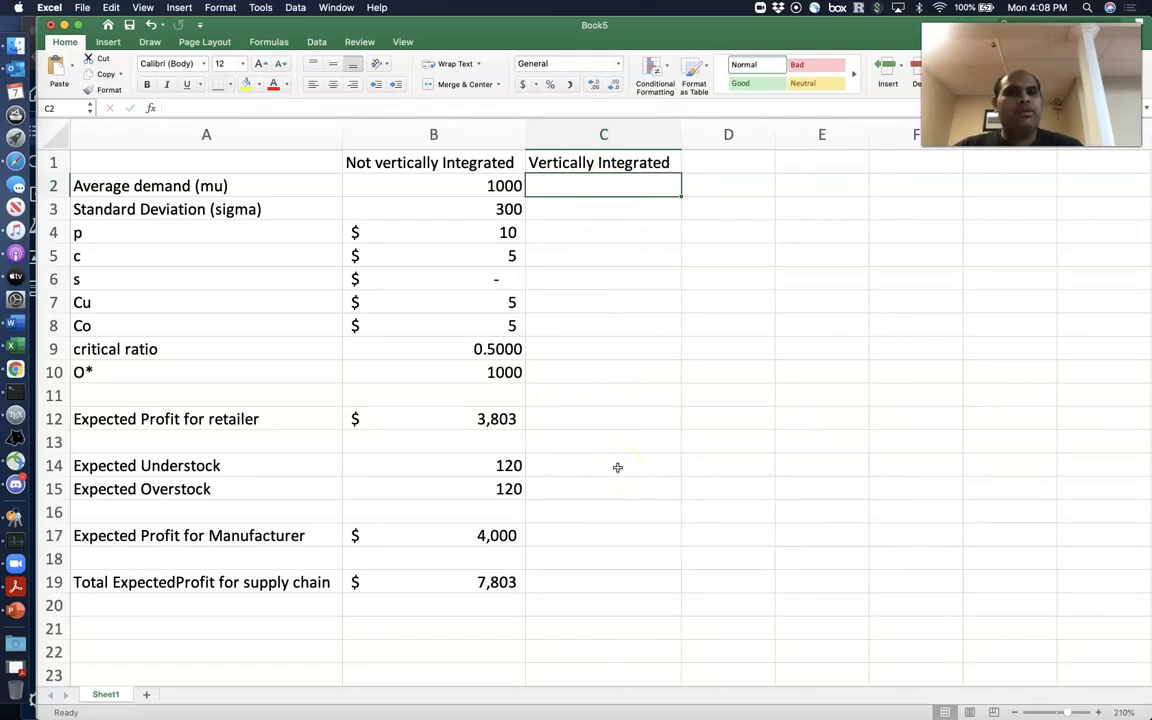
- Copy the inputs and formulas in B2:B15 into the vertically integrated column, starting at C2
left_click(506, 184)
left_click_drag(506, 209, 500, 487)
key("super+c")
left_click(598, 184)
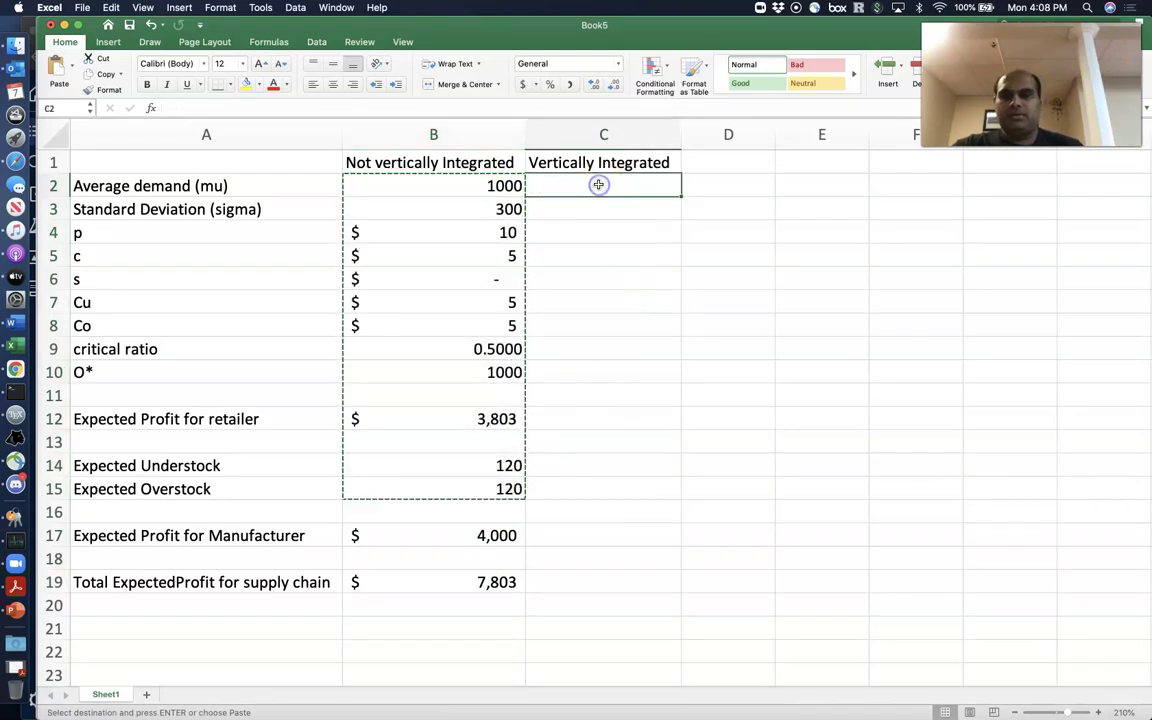
key("super+v")
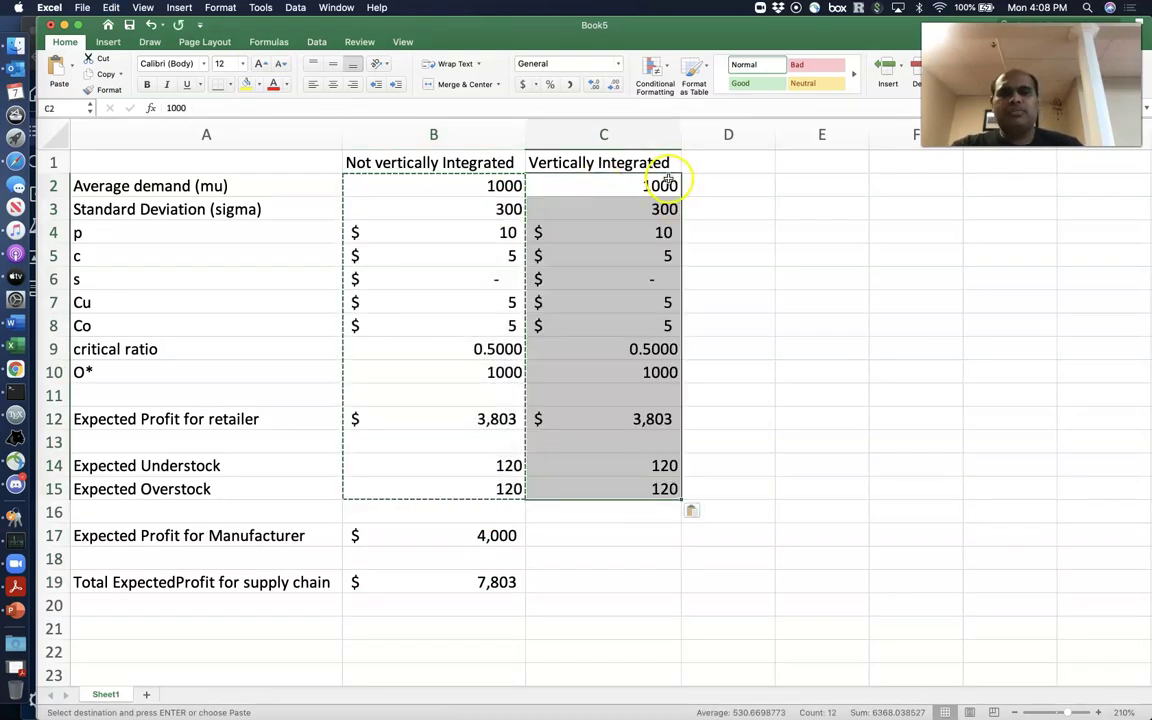
- Set the unit cost c of the vertically integrated case in C5 to 1
left_click(667, 256)
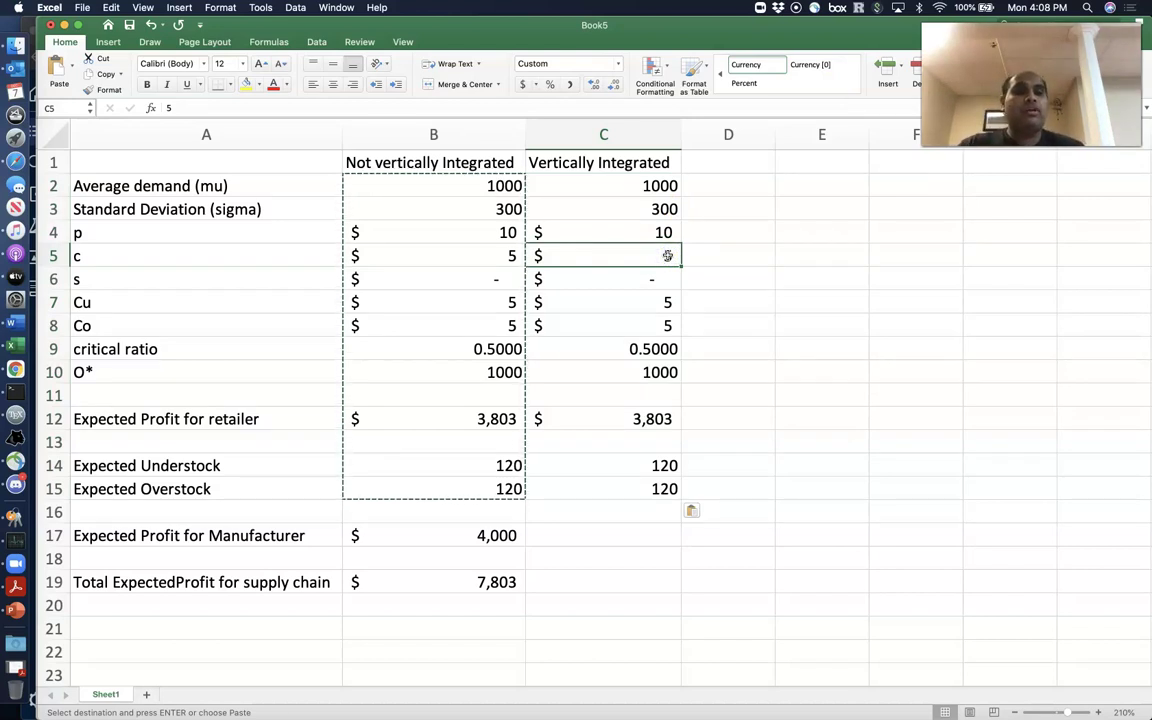
type("1")
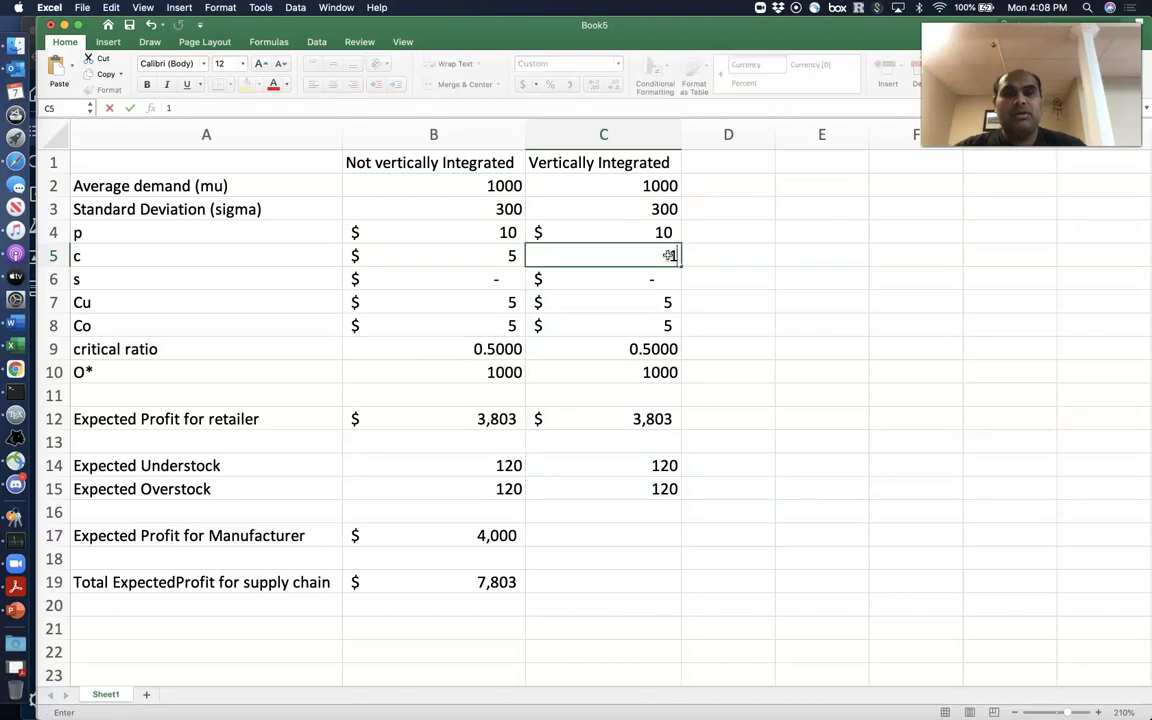
key("Return")
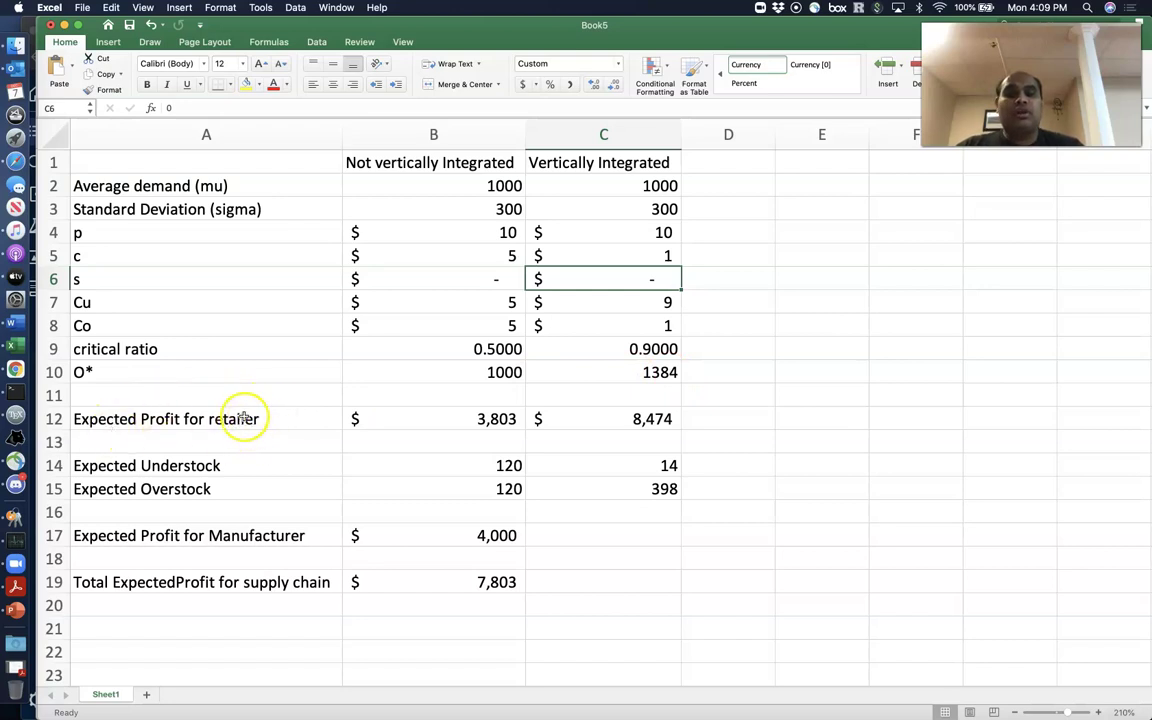
- Set the vertically integrated total supply chain profit in C19 to the expected profit above with =C12
left_click(643, 581)
type("=")
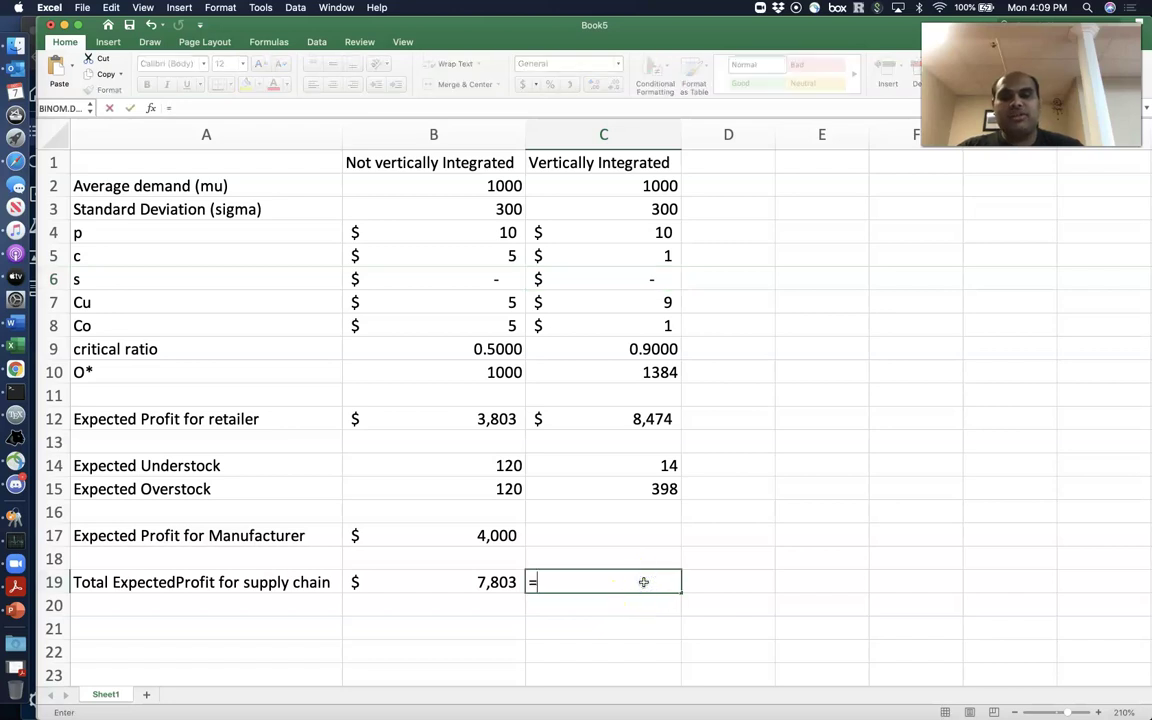
left_click(665, 419)
key("Return")
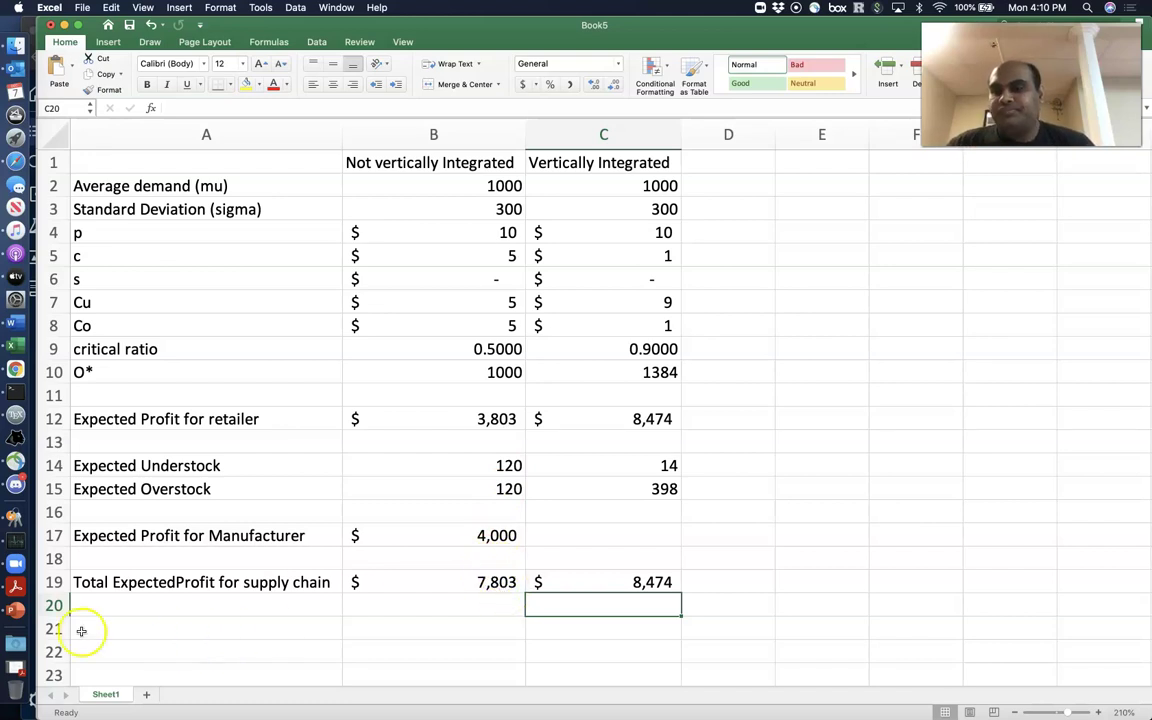
- Switch to the PowerPoint presentation and review the local optimization slides from slide 23 through the Key Point on slide 26
left_click(16, 609)
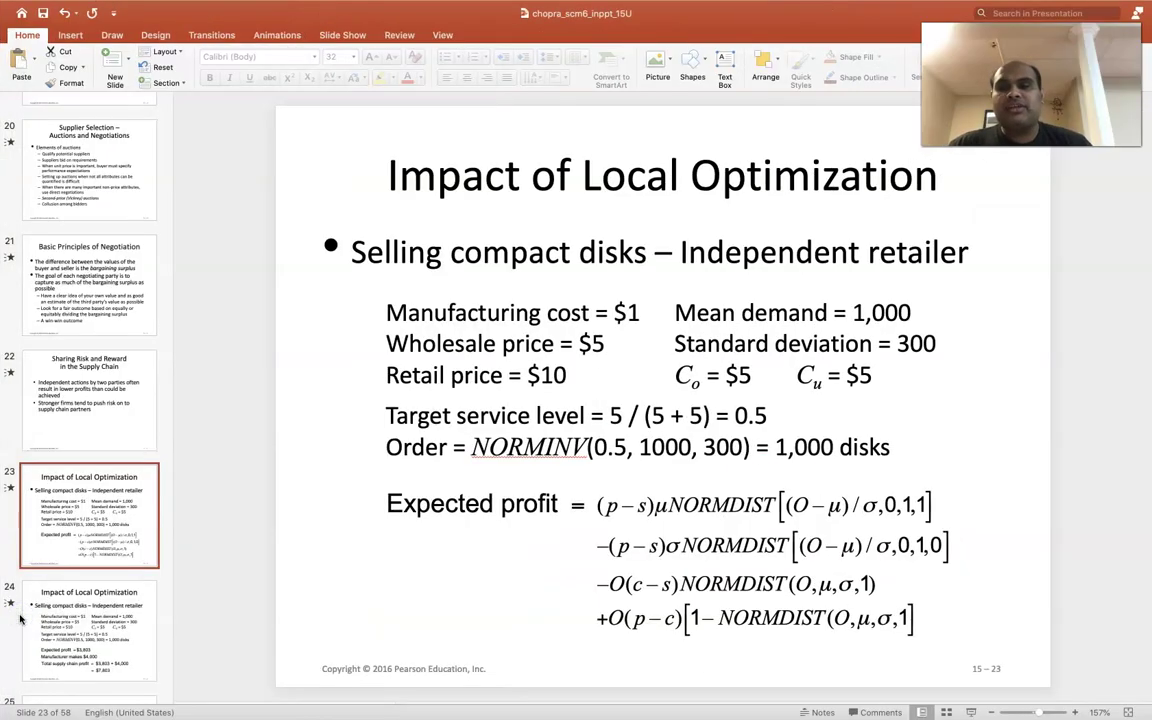
key("Down")
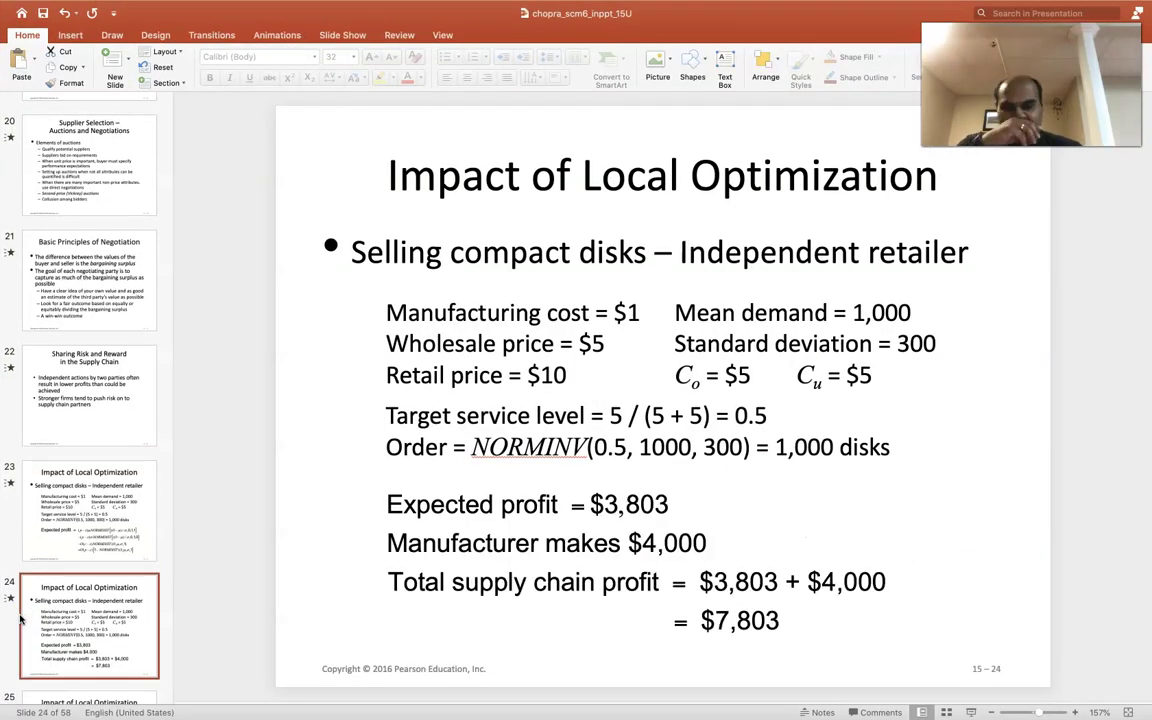
key("Down")
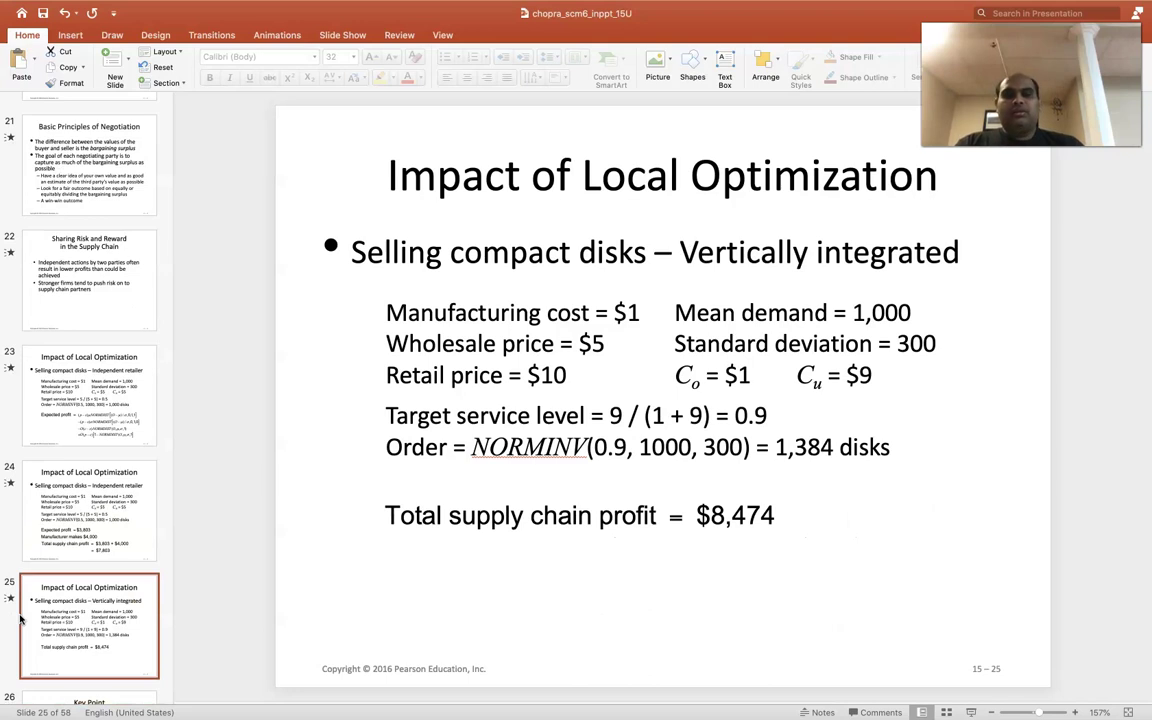
key("Down")
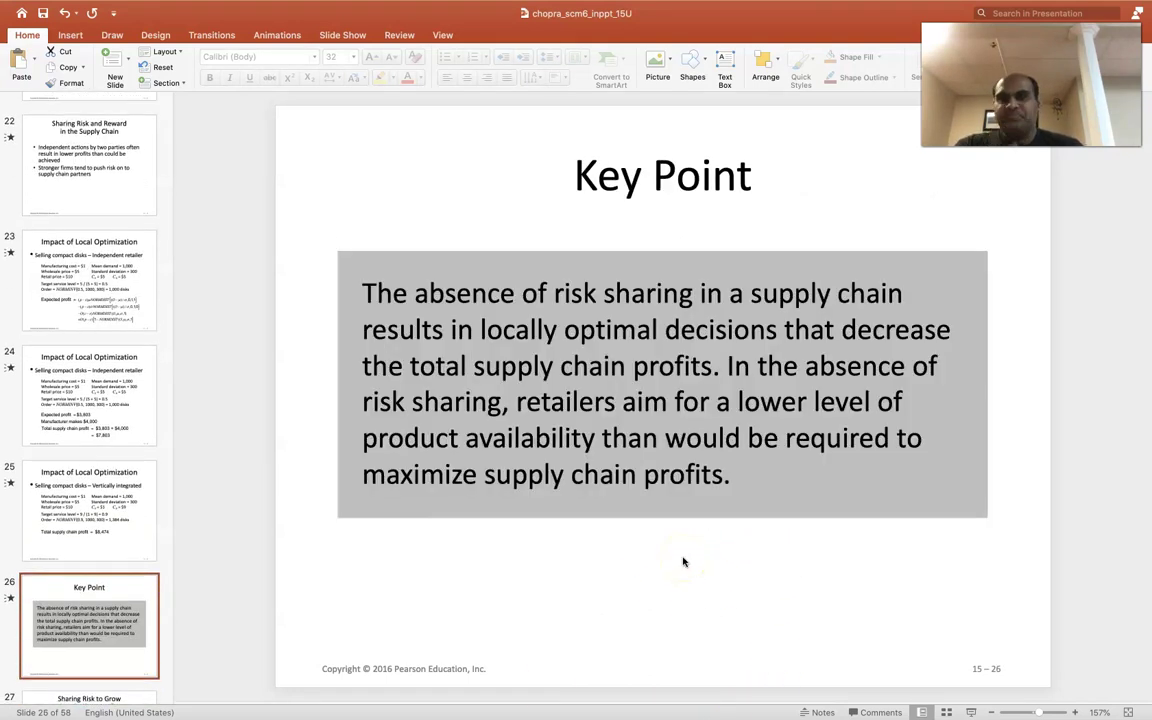